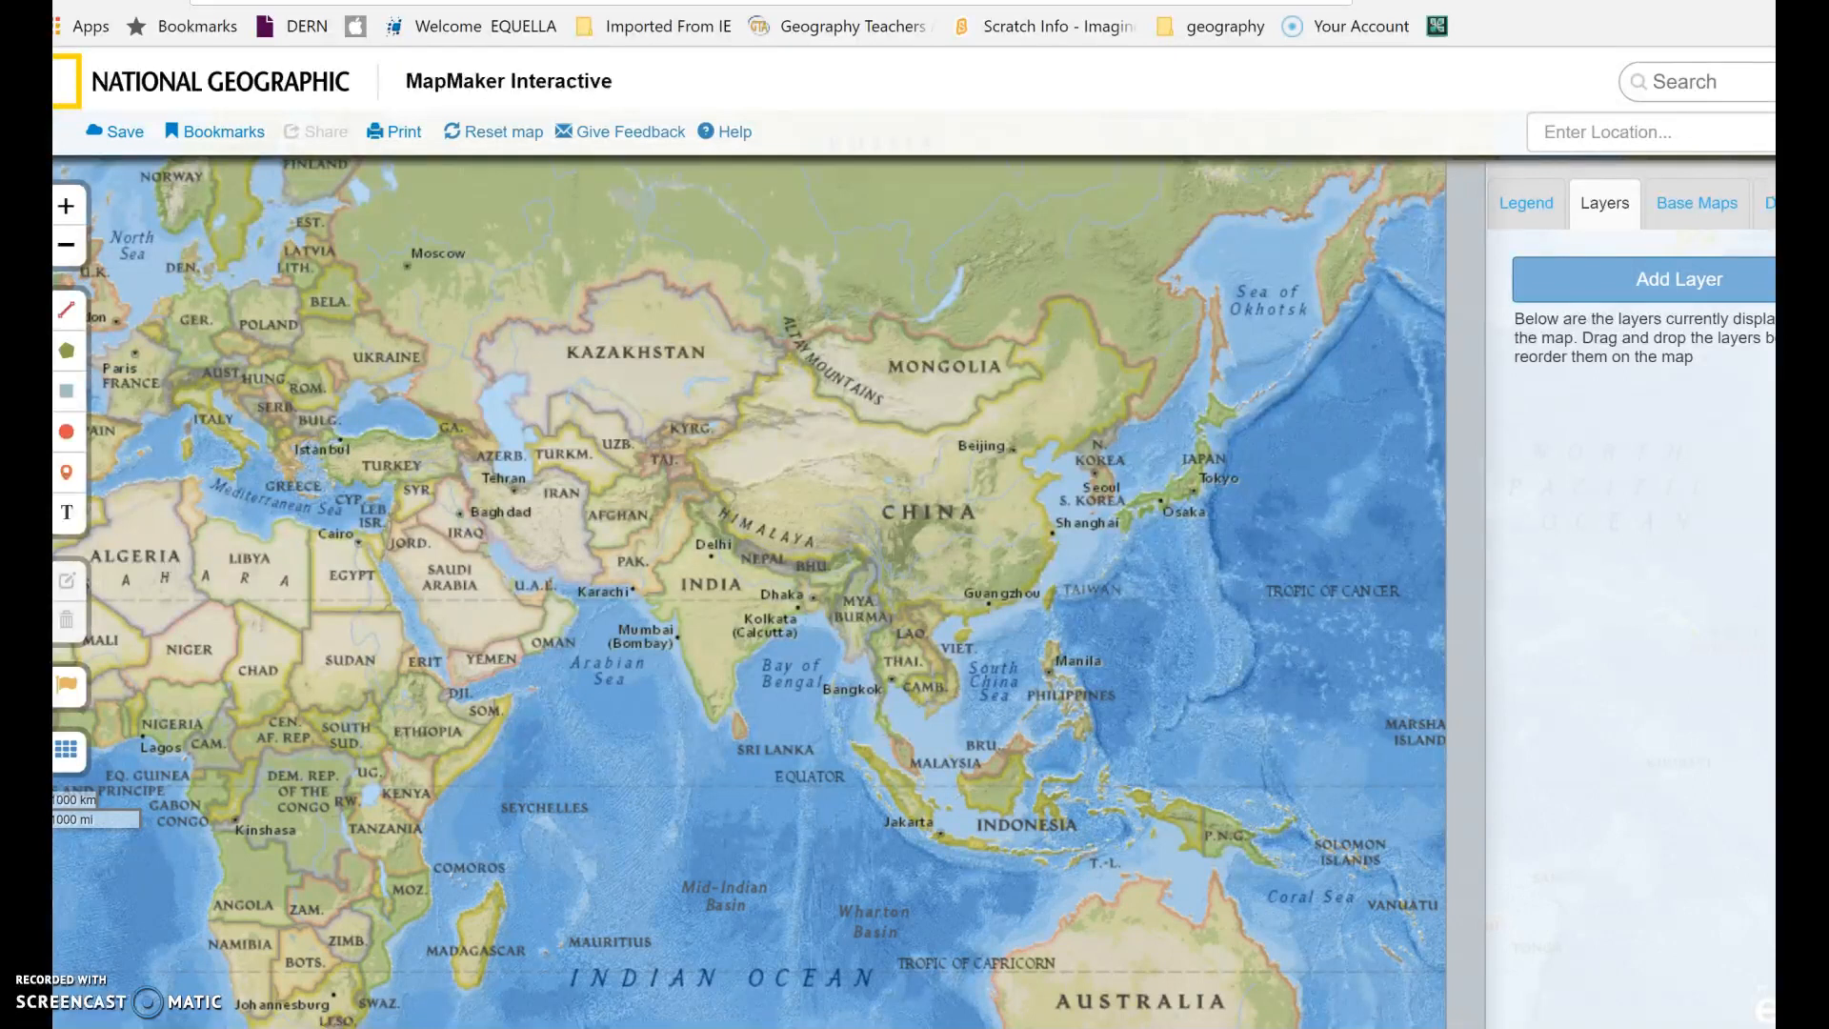
- Frame the map on the Indonesian island of Java and the Java Sea and switch the base map to Satellite
{"action": "left_click", "coordinate": [71, 208]}
{"action": "left_click_drag", "start_coordinate": [1260, 834], "coordinate": [1215, 455]}
{"action": "left_click_drag", "start_coordinate": [1273, 734], "coordinate": [1267, 767]}
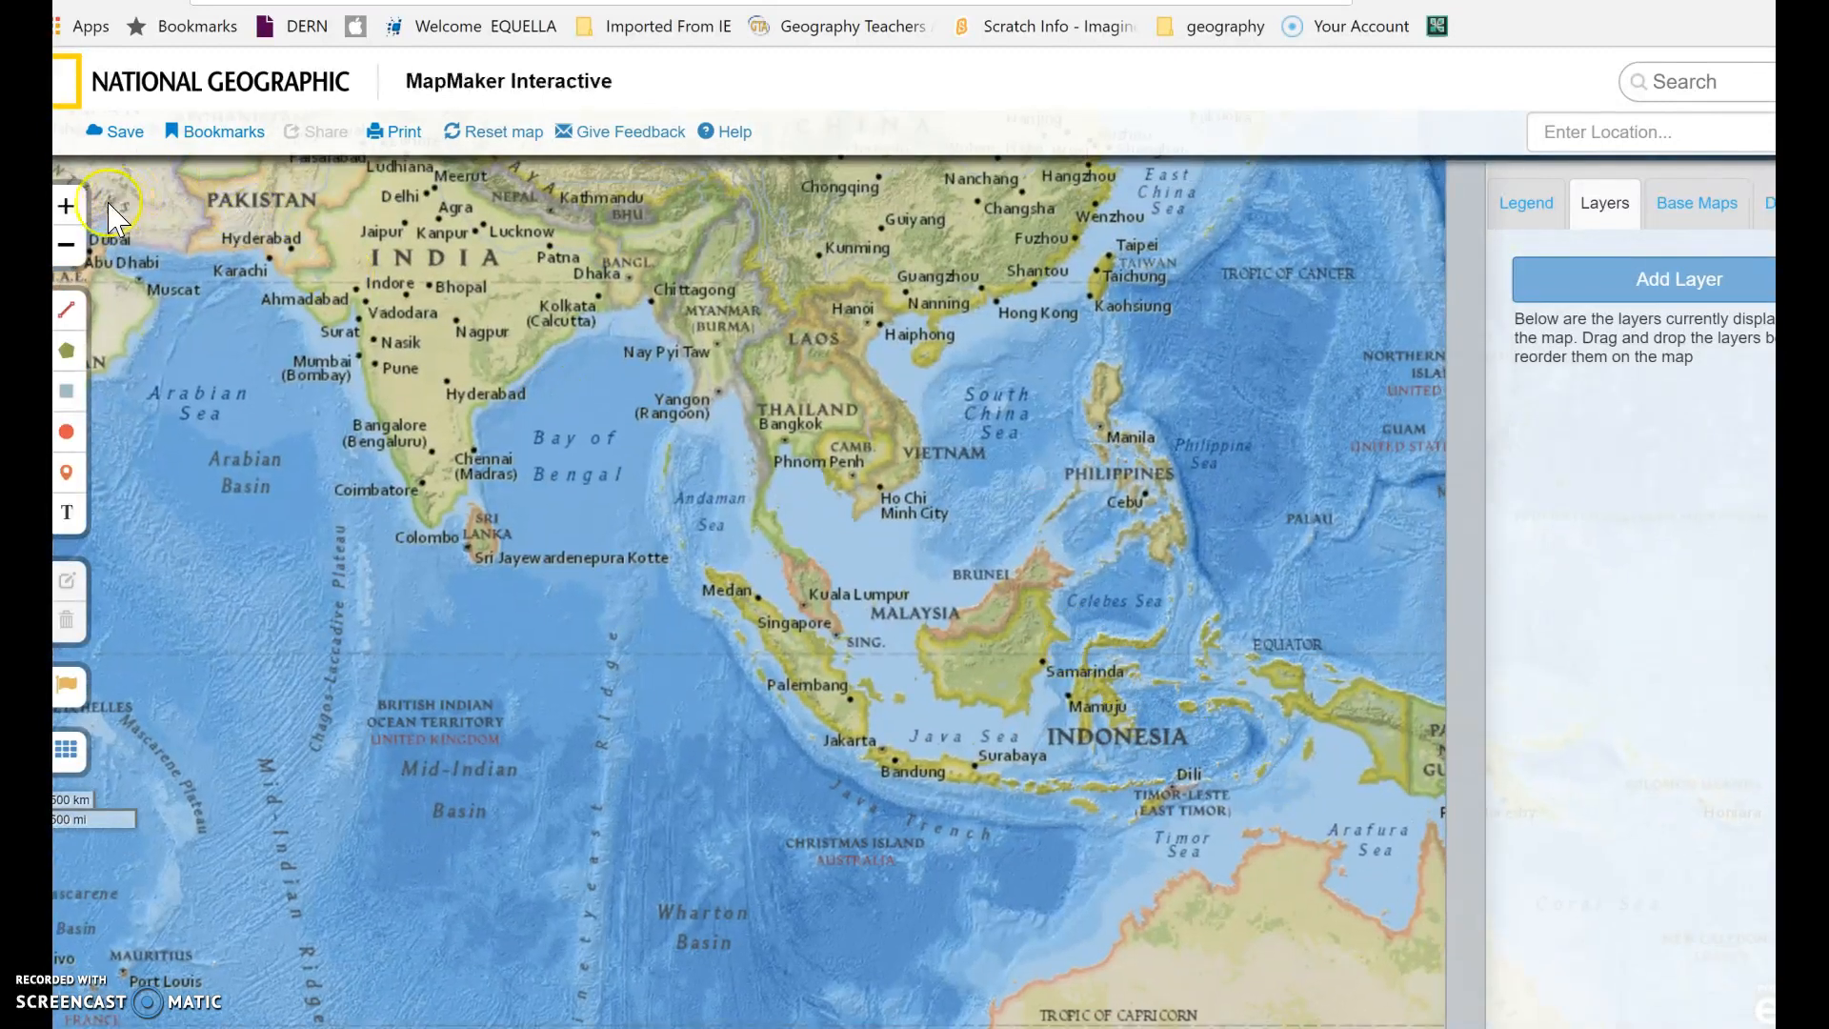
{"action": "left_click", "coordinate": [73, 203]}
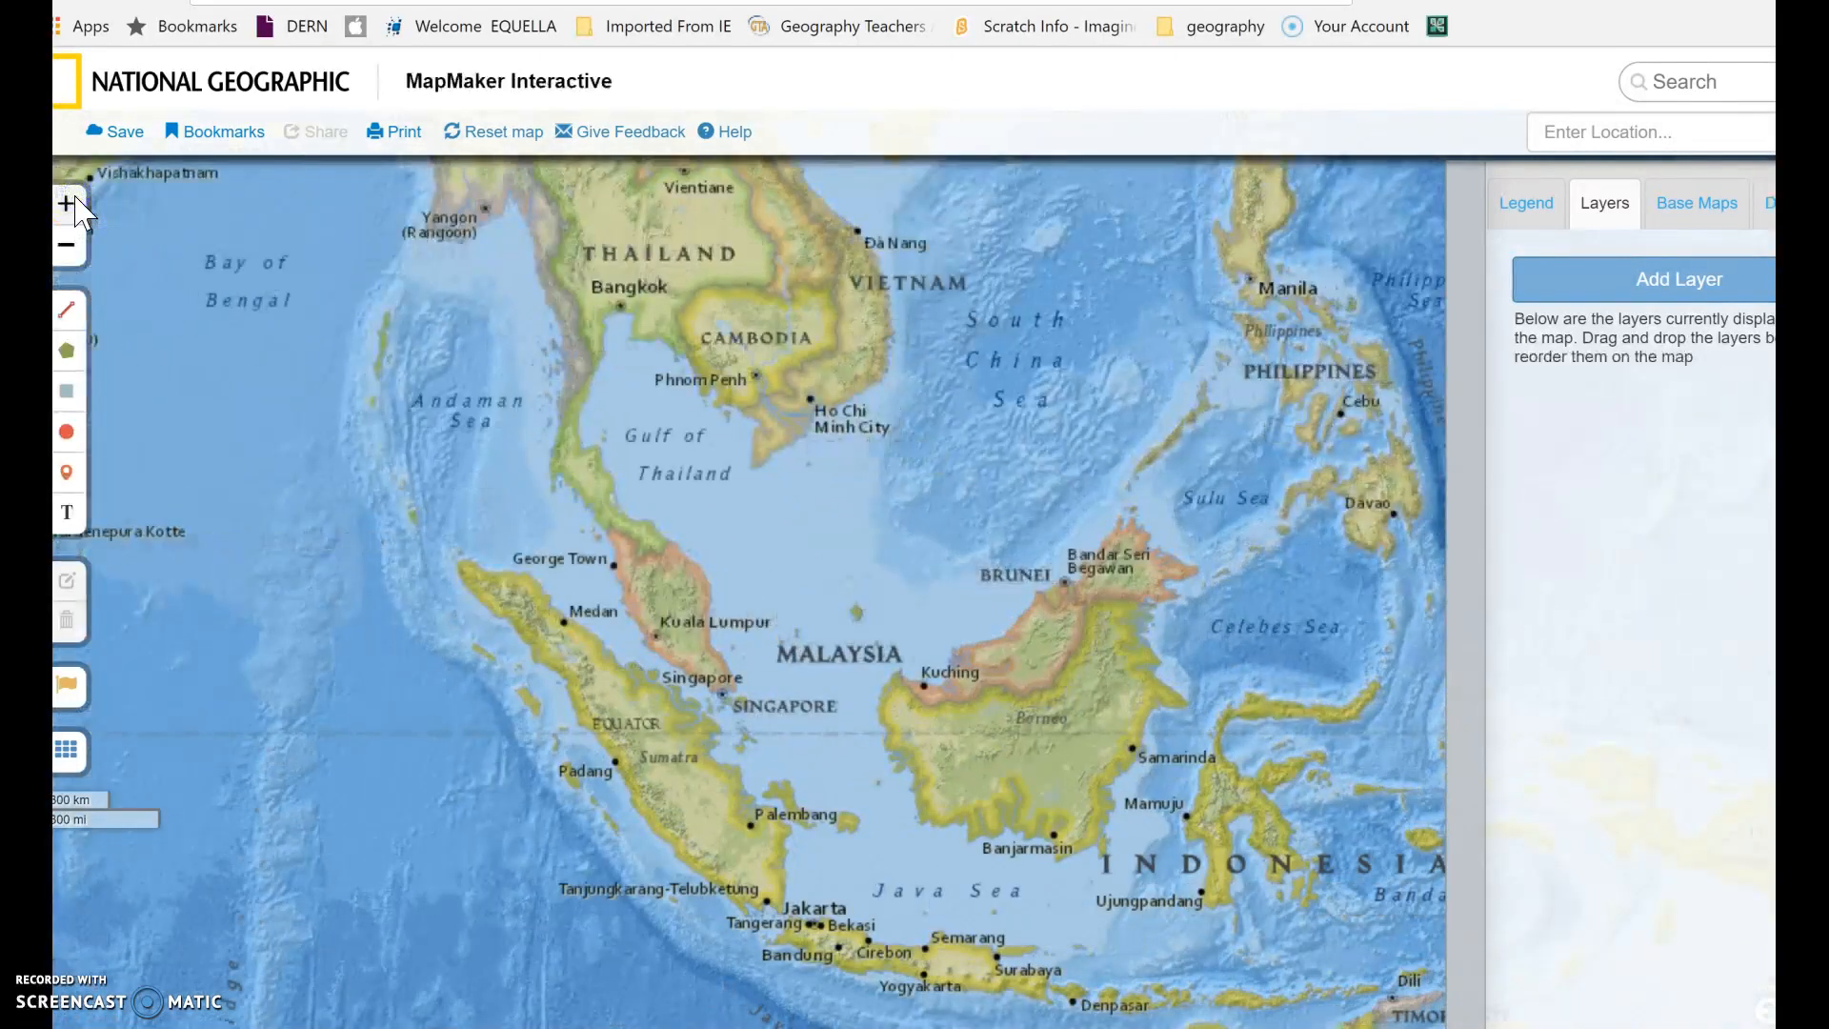
{"action": "left_click_drag", "start_coordinate": [1124, 826], "coordinate": [1099, 493]}
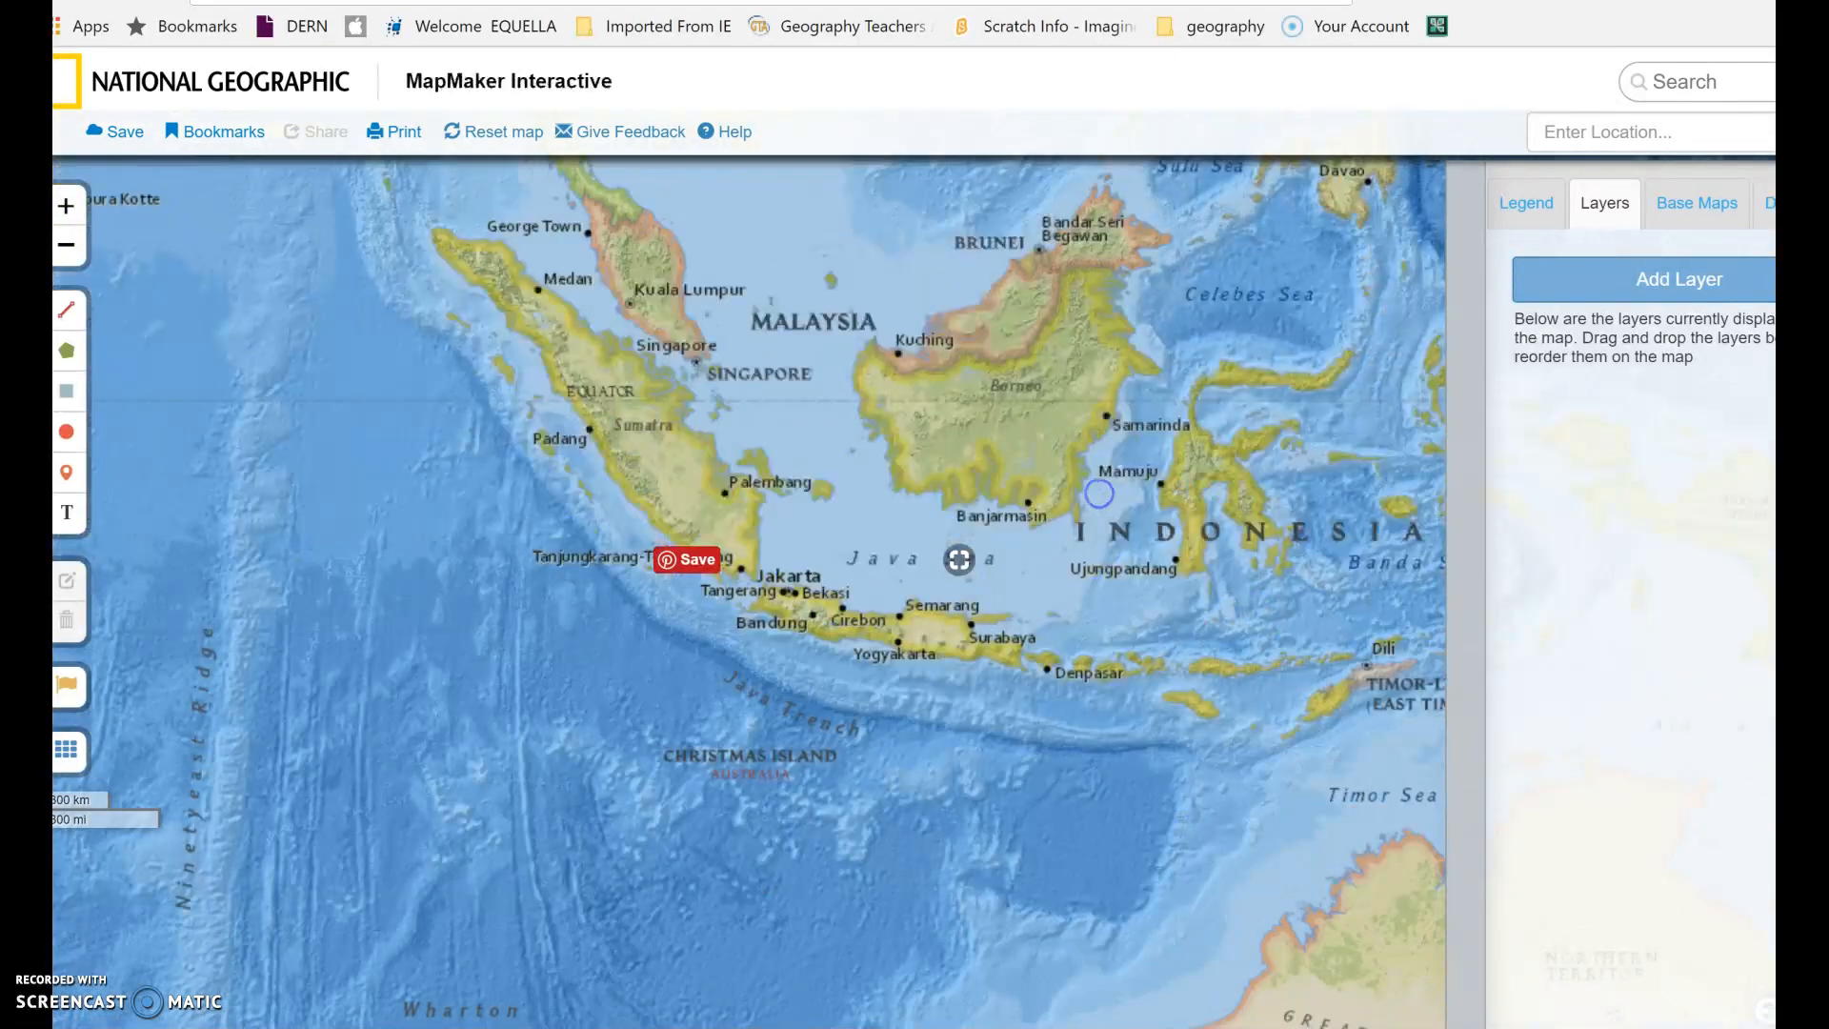
{"action": "left_click", "coordinate": [69, 205]}
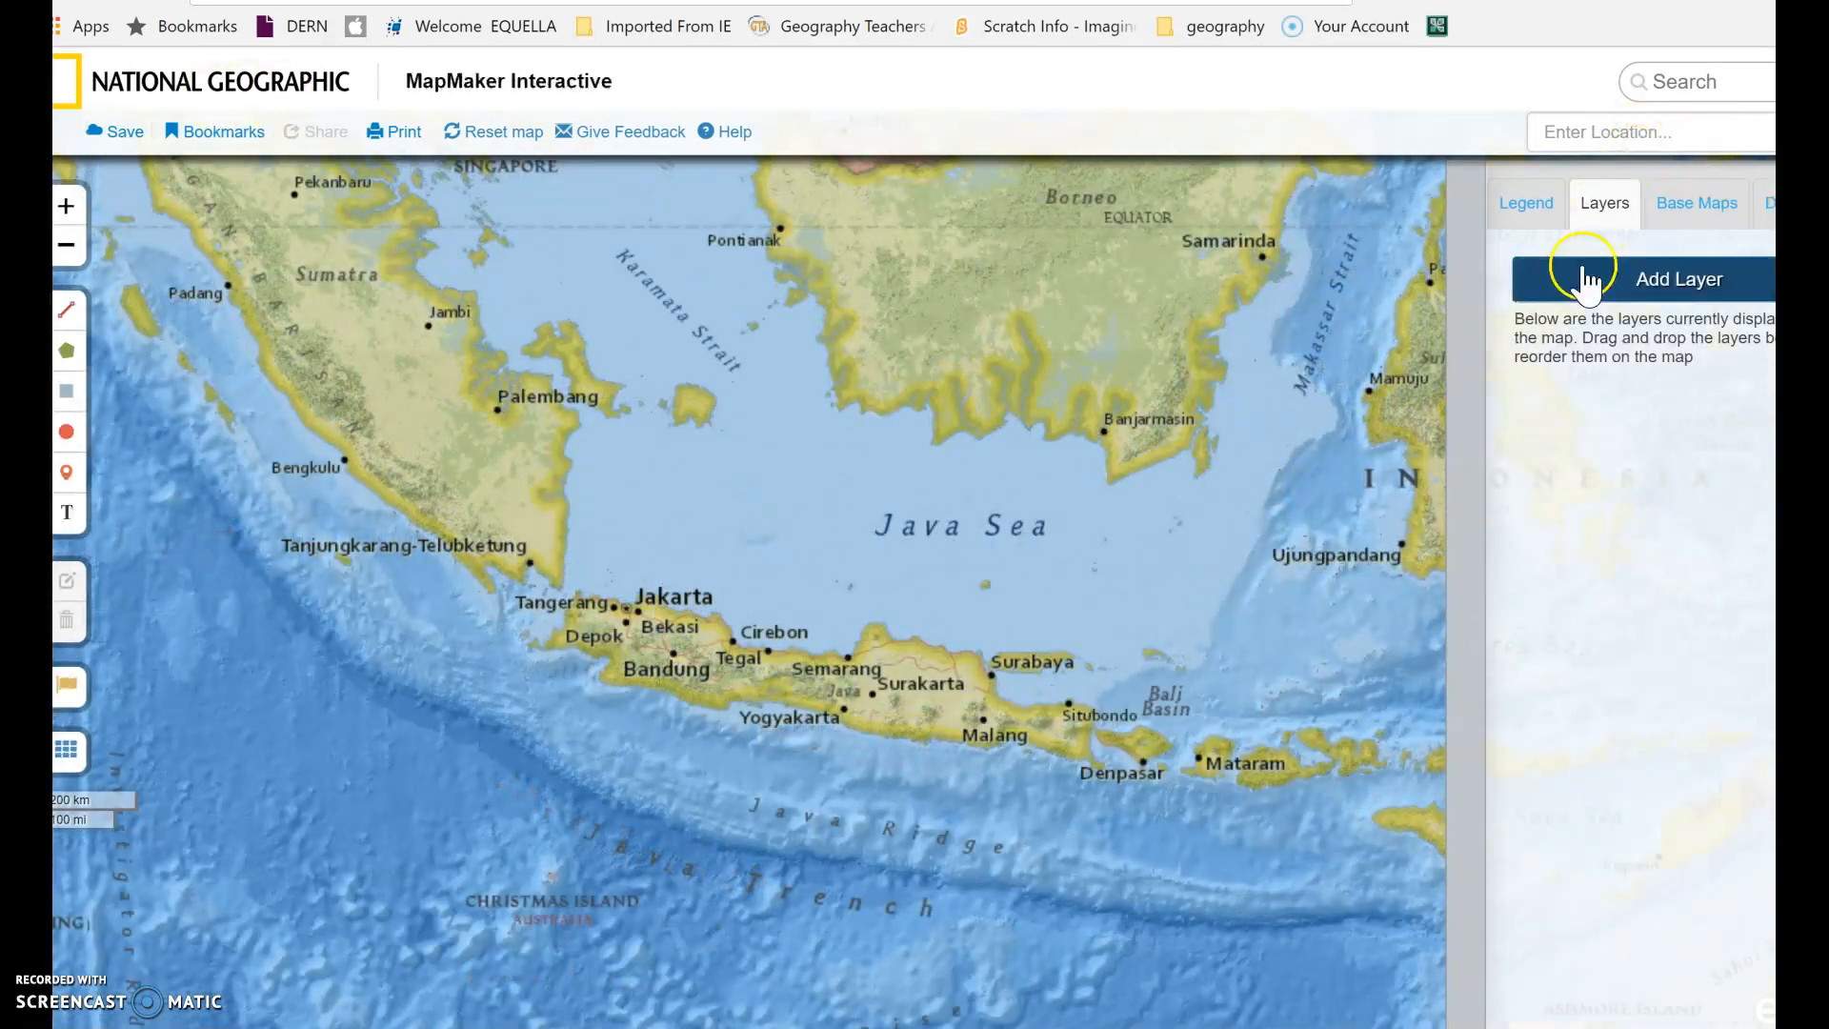
{"action": "left_click", "coordinate": [1697, 208]}
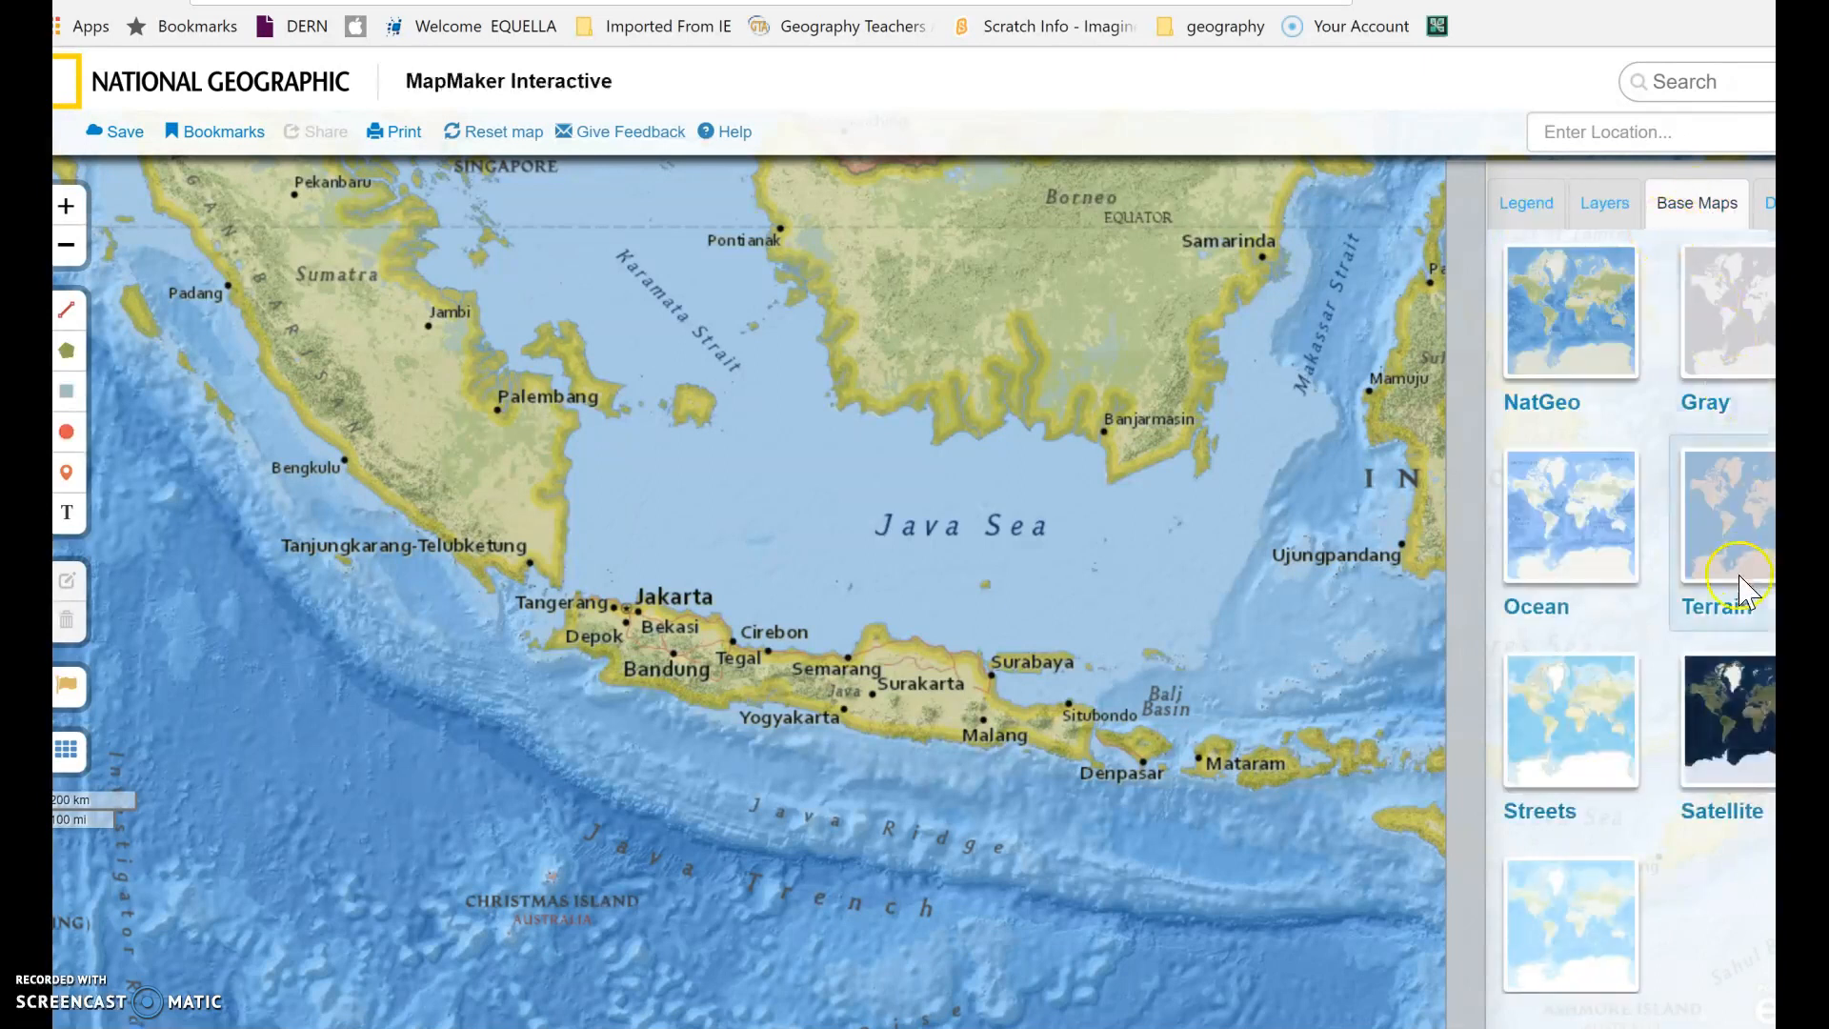
{"action": "left_click", "coordinate": [1730, 686]}
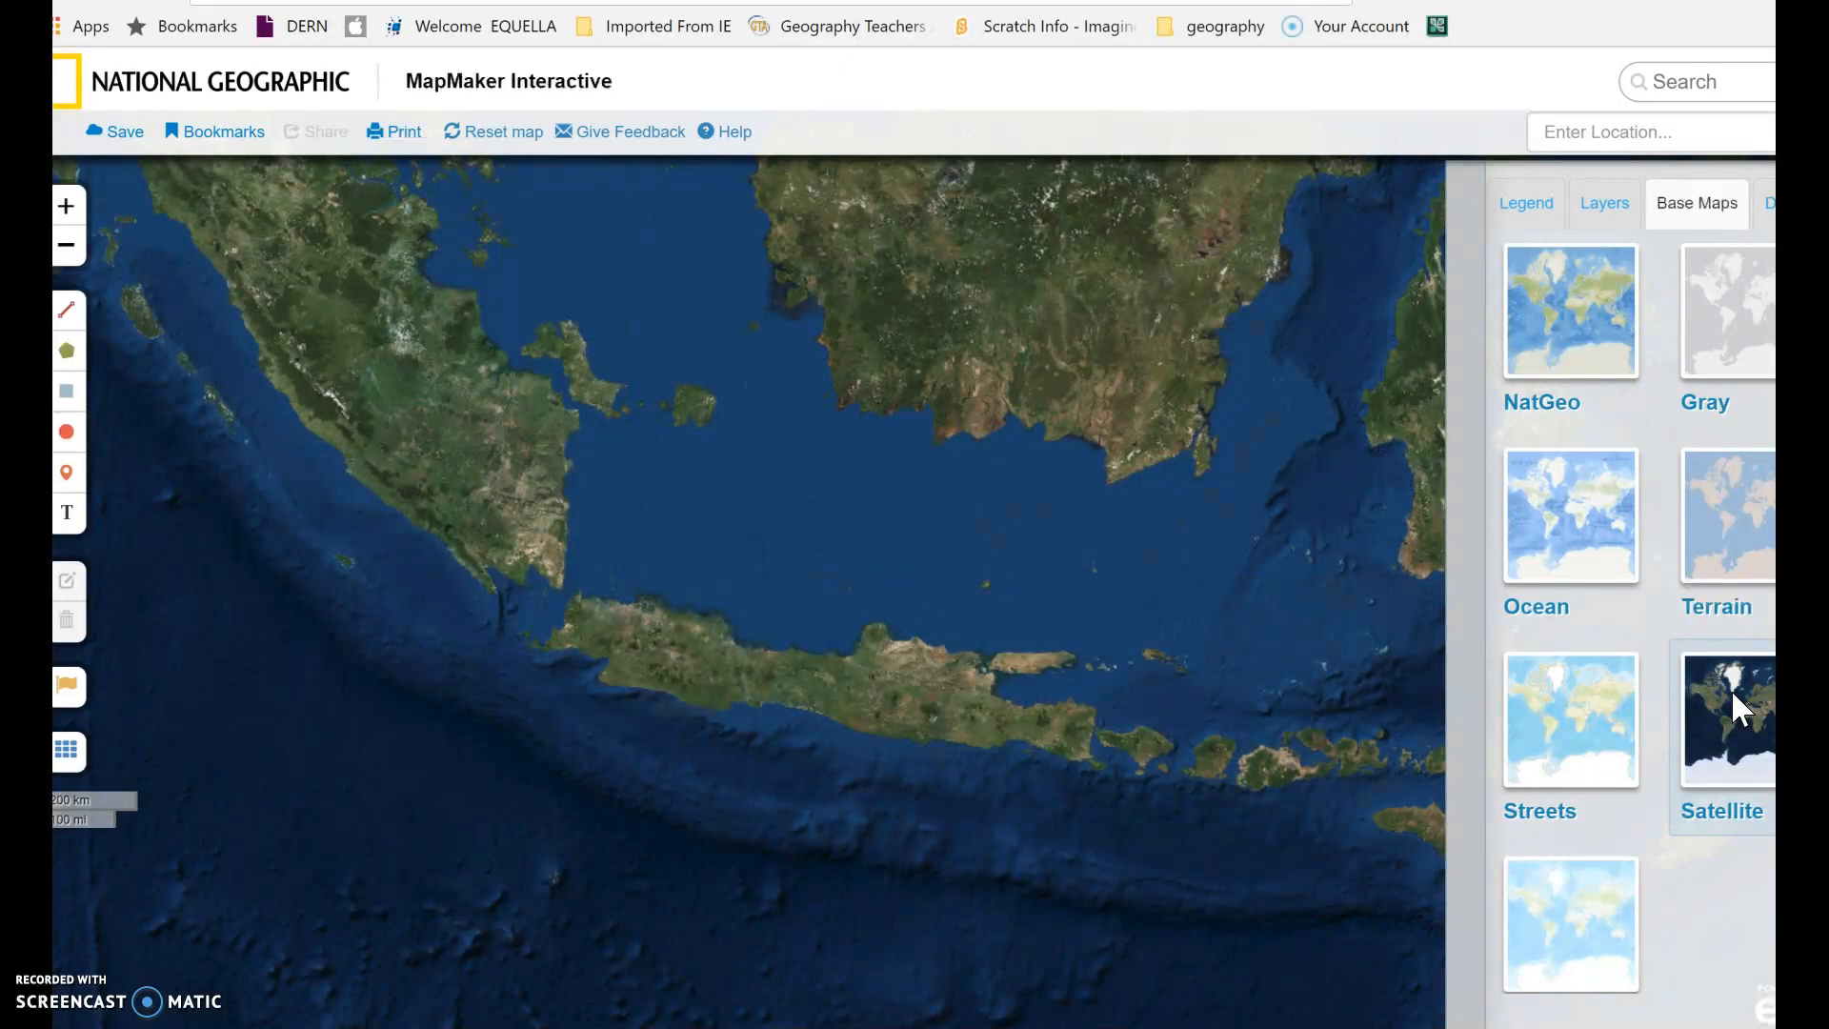
- Add the Population Density and Natural Disaster Hot Spots layers from the Human Populations category to the map
{"action": "left_click", "coordinate": [1606, 211]}
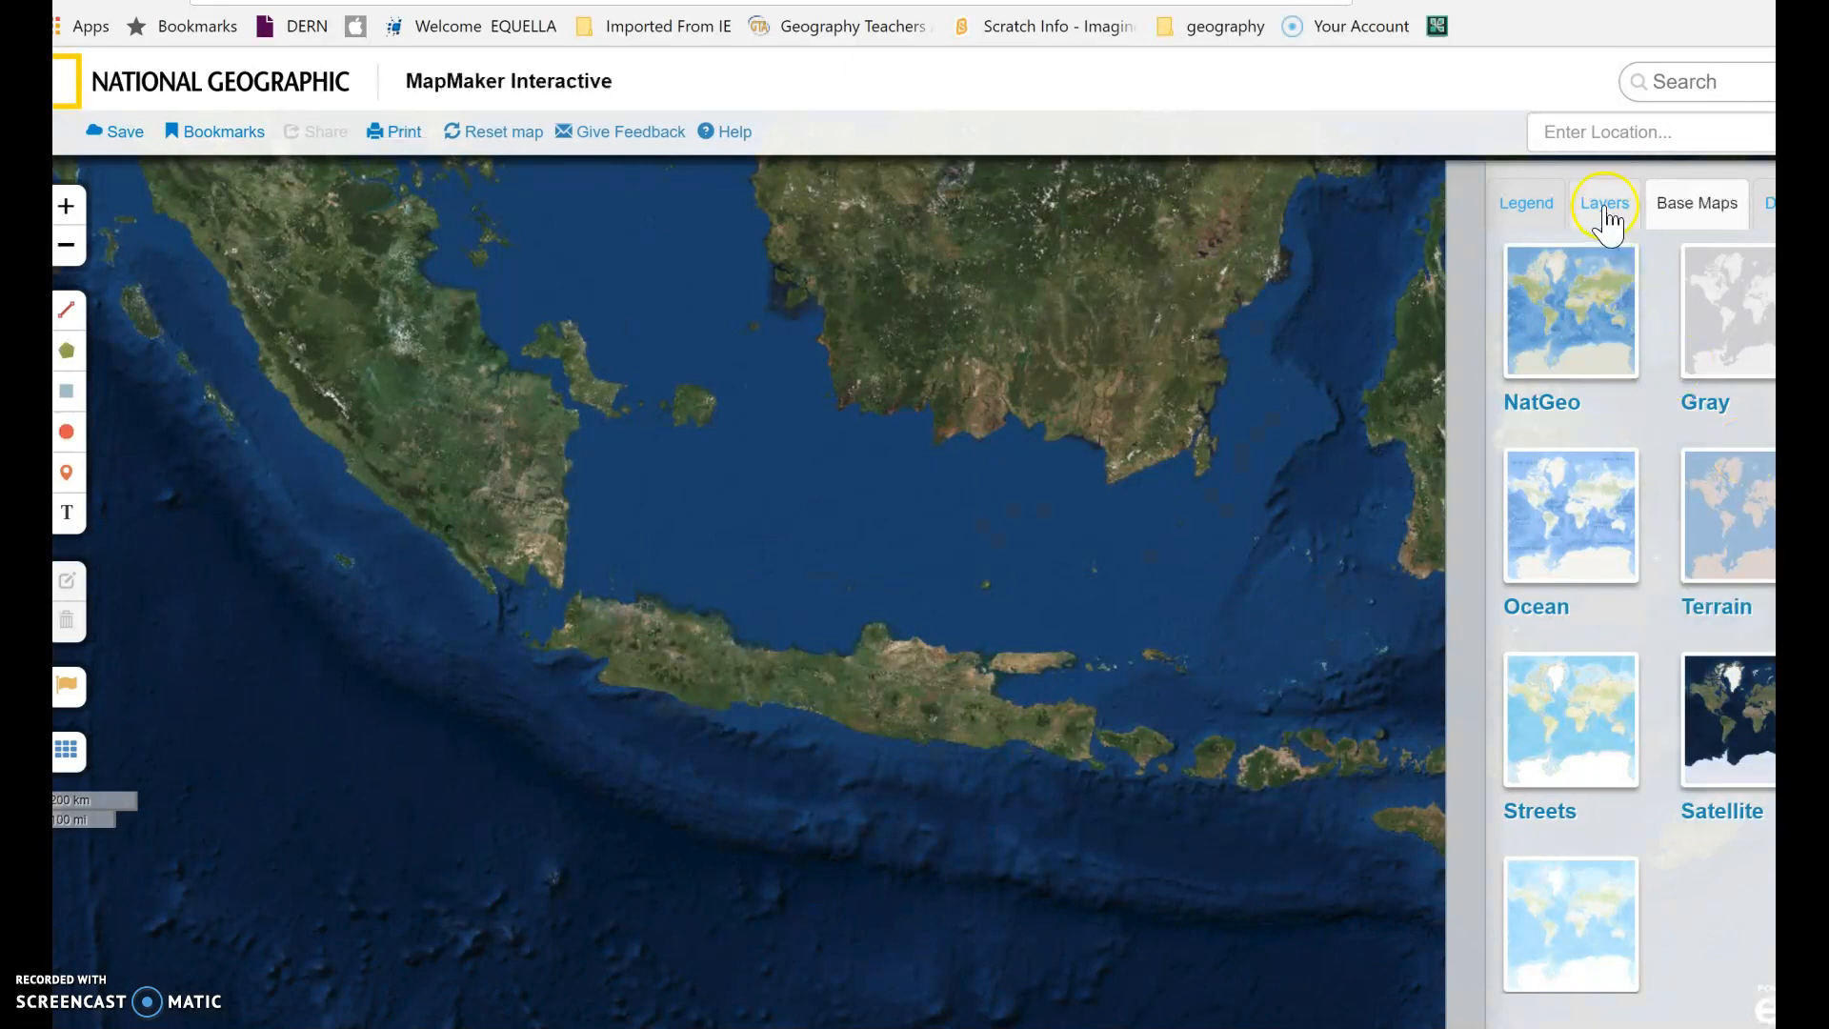
{"action": "left_click", "coordinate": [1627, 284]}
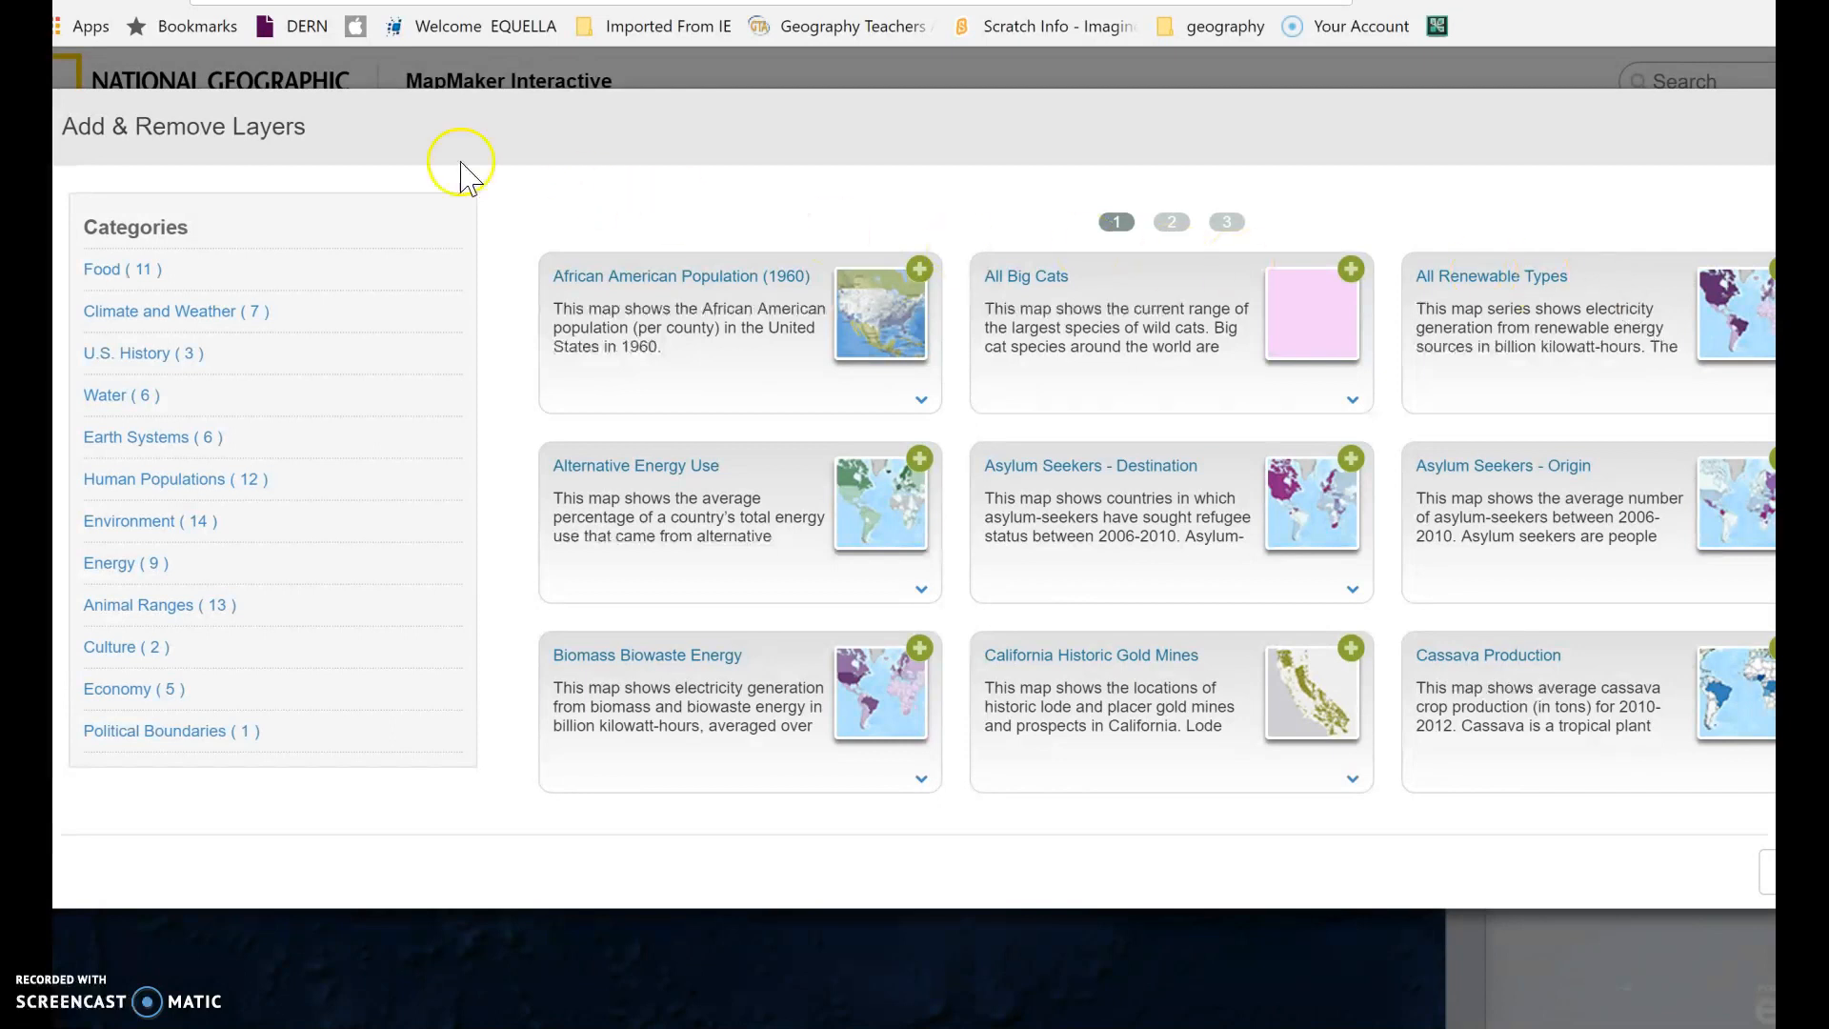
{"action": "left_click", "coordinate": [237, 375]}
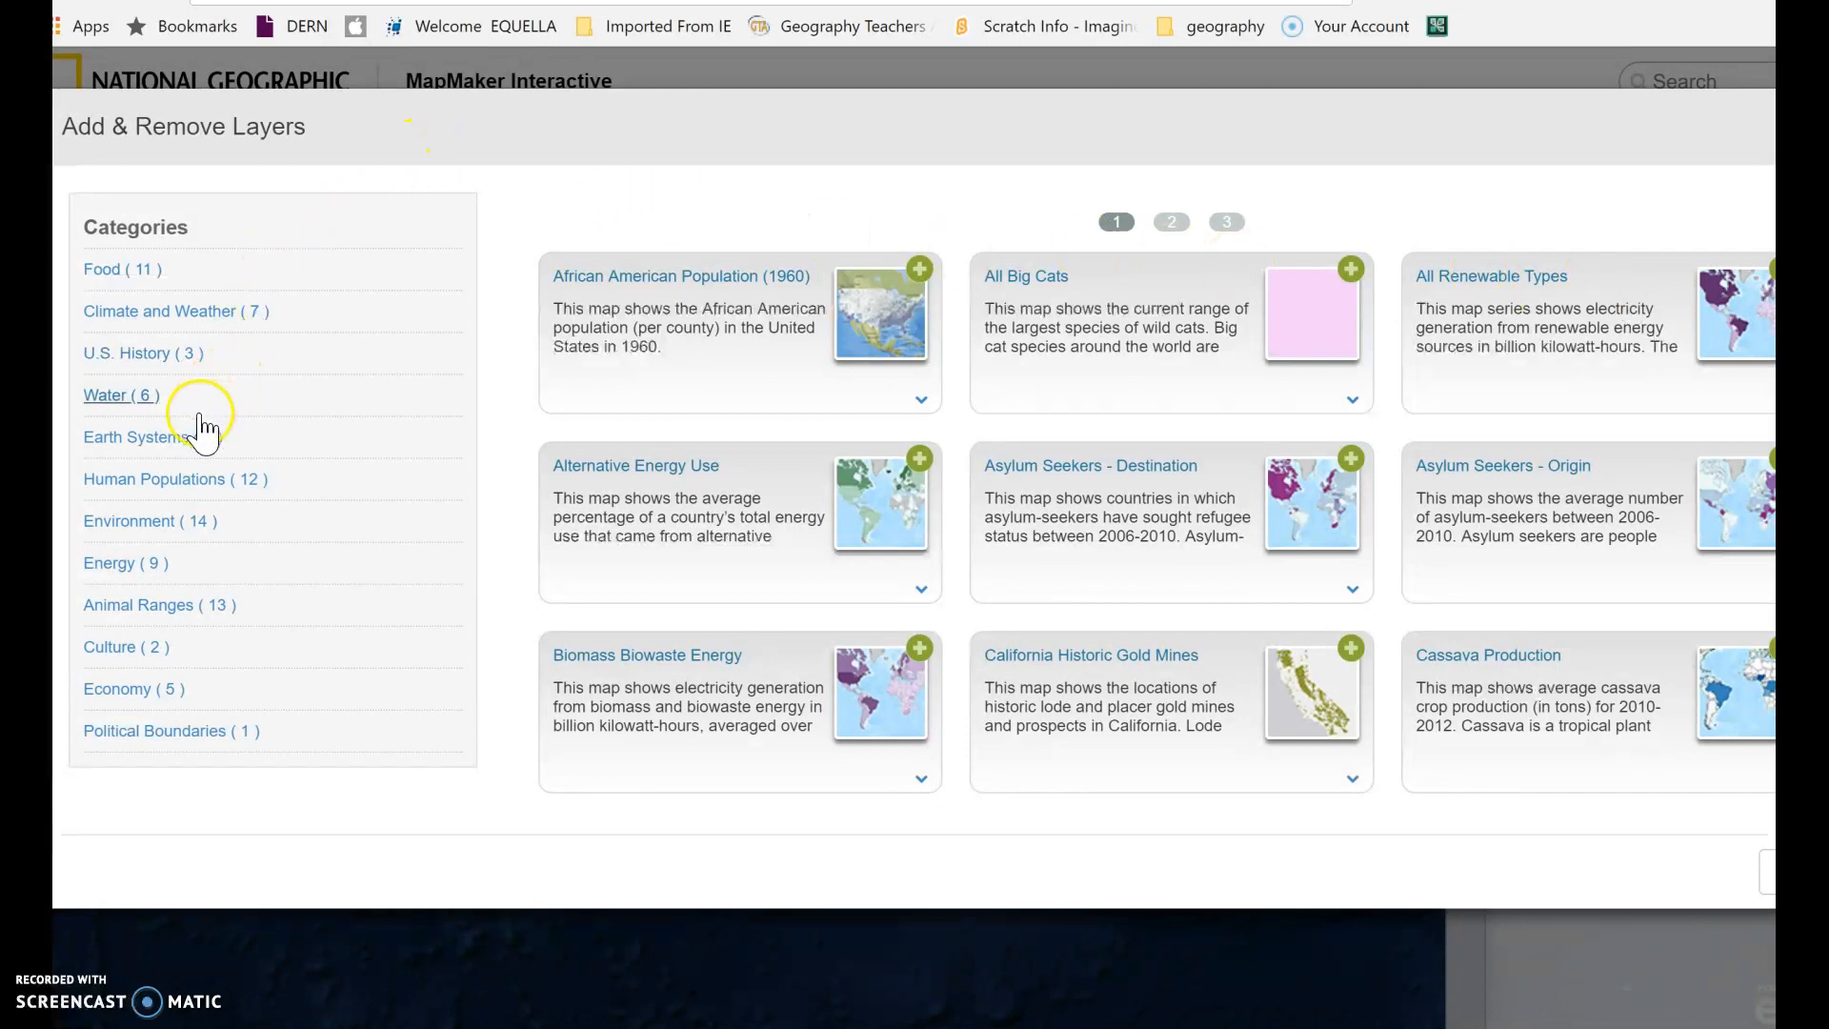
{"action": "left_click", "coordinate": [172, 481]}
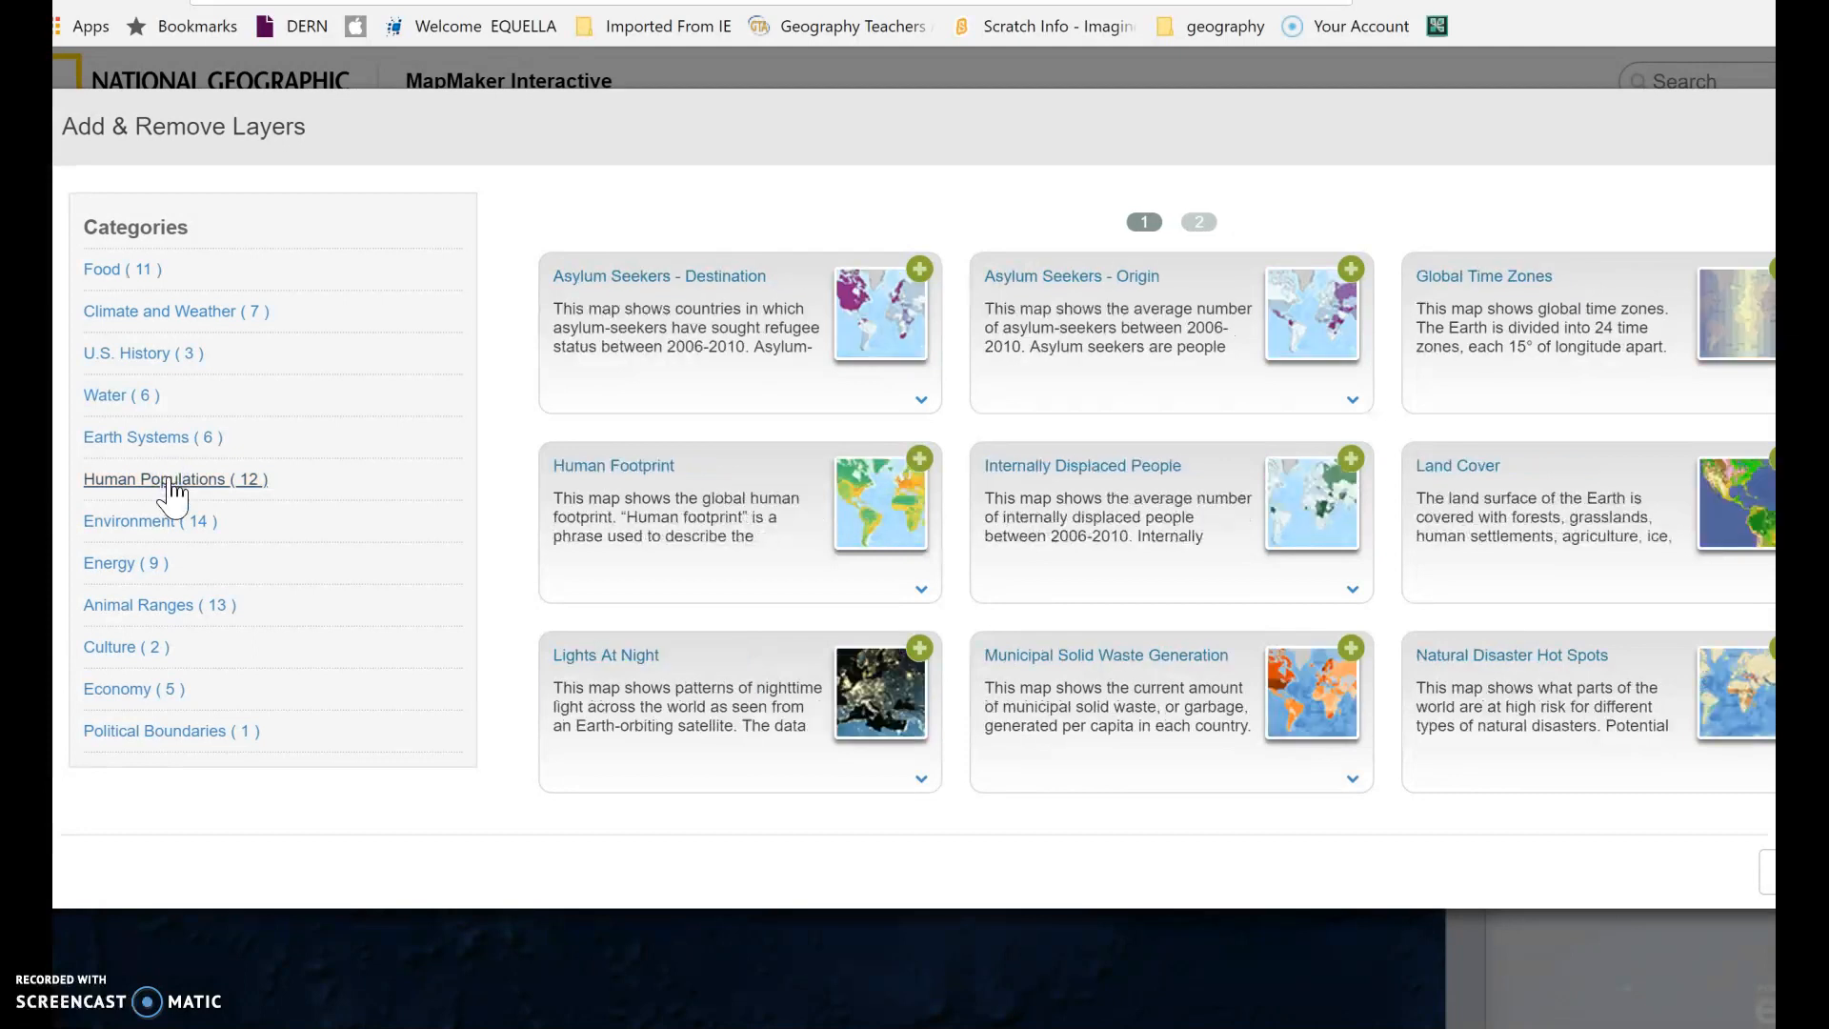
{"action": "left_click", "coordinate": [1200, 223]}
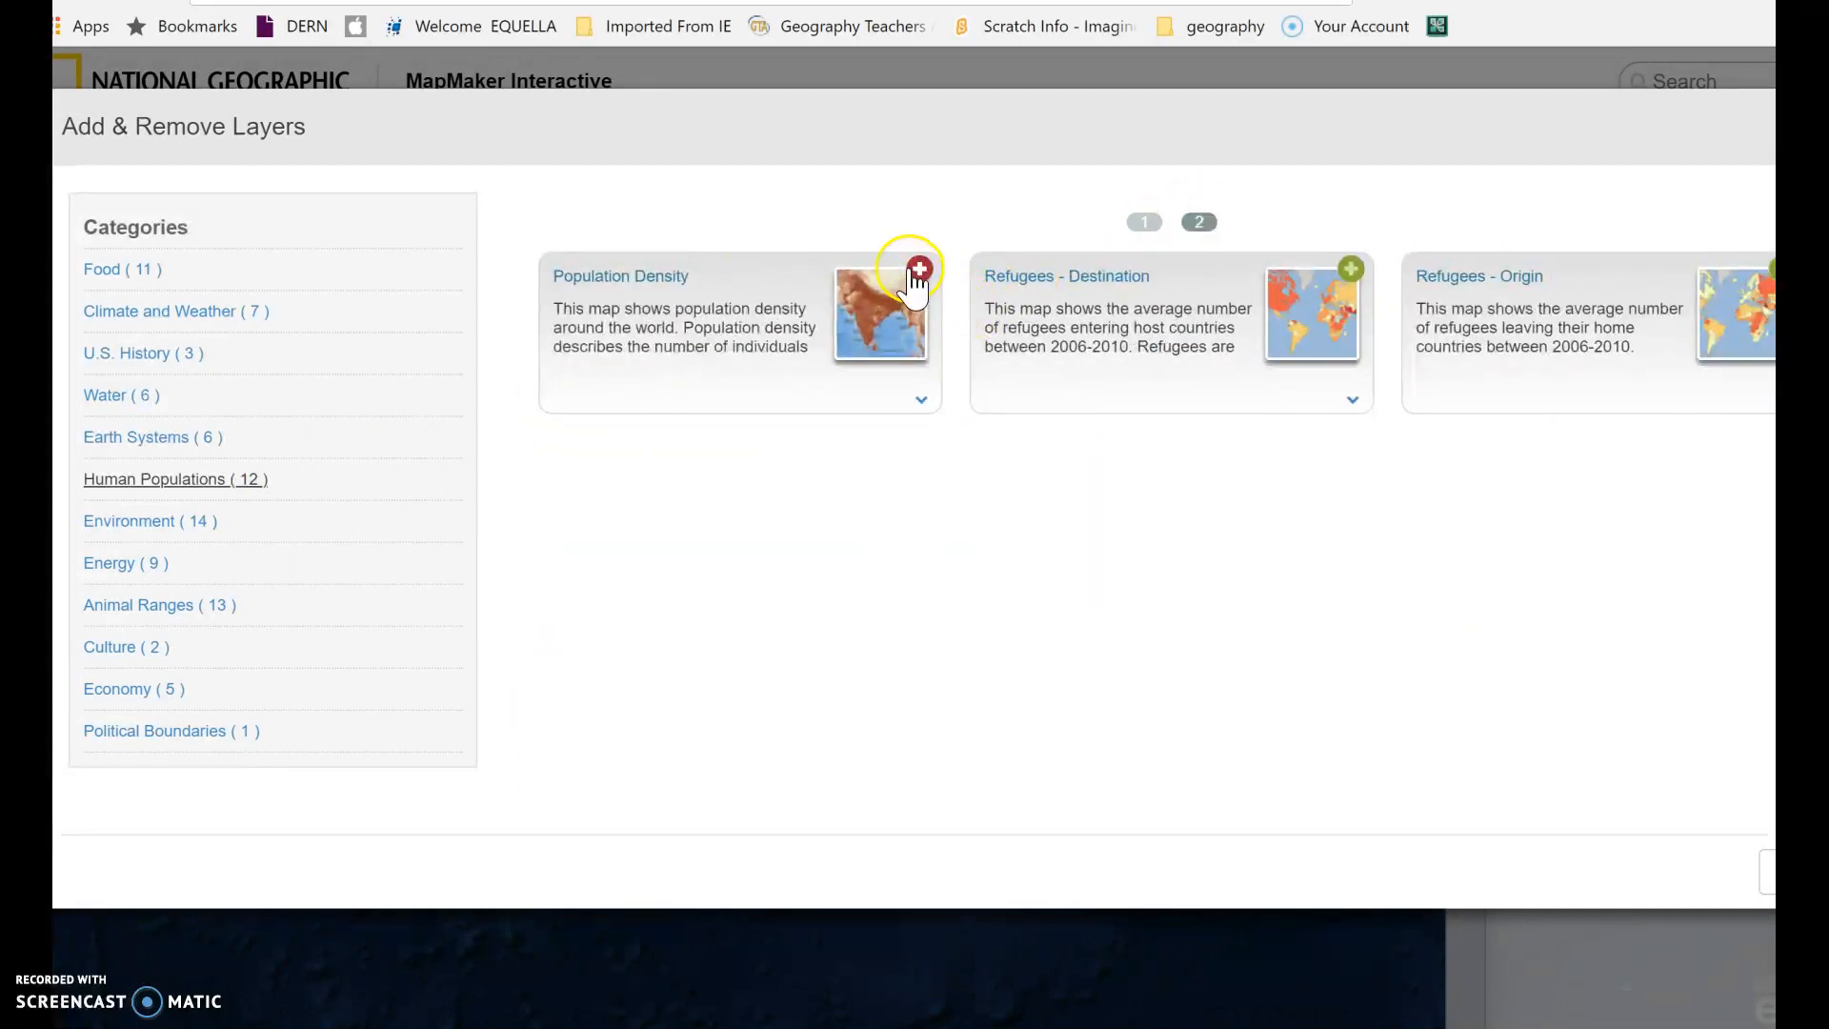
{"action": "left_click", "coordinate": [918, 270]}
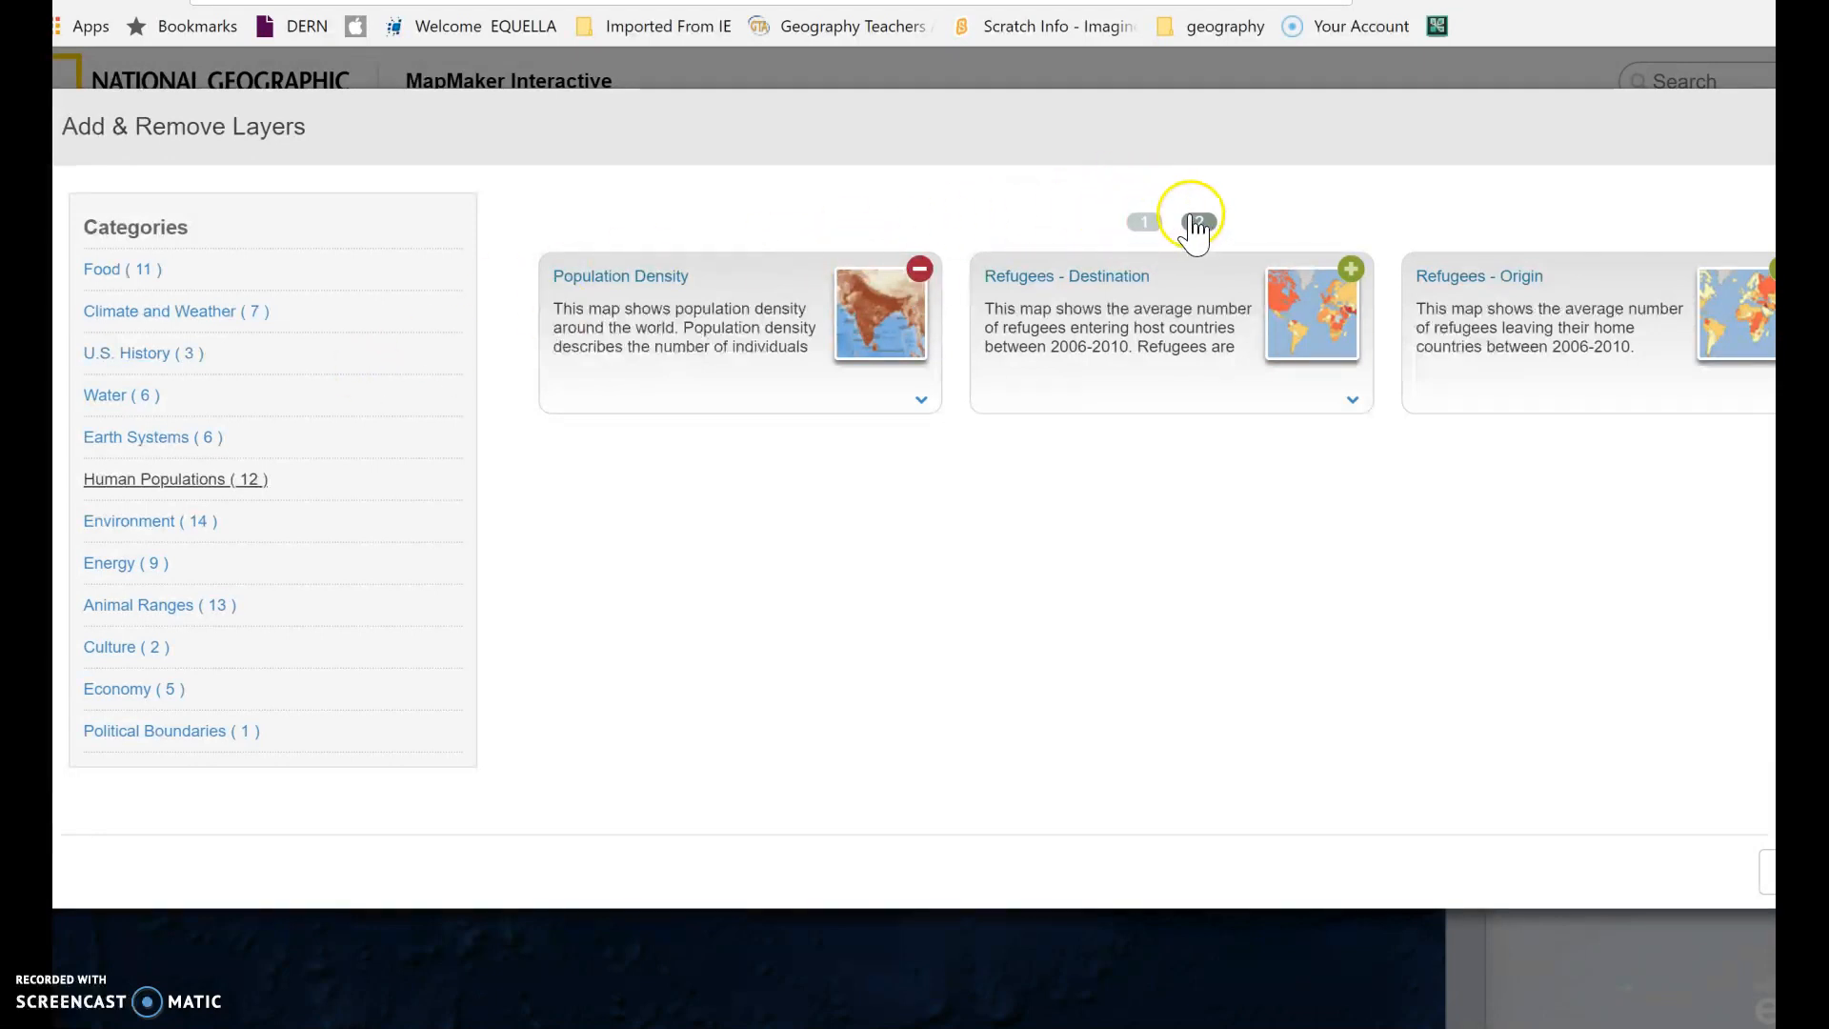
{"action": "left_click", "coordinate": [1145, 222]}
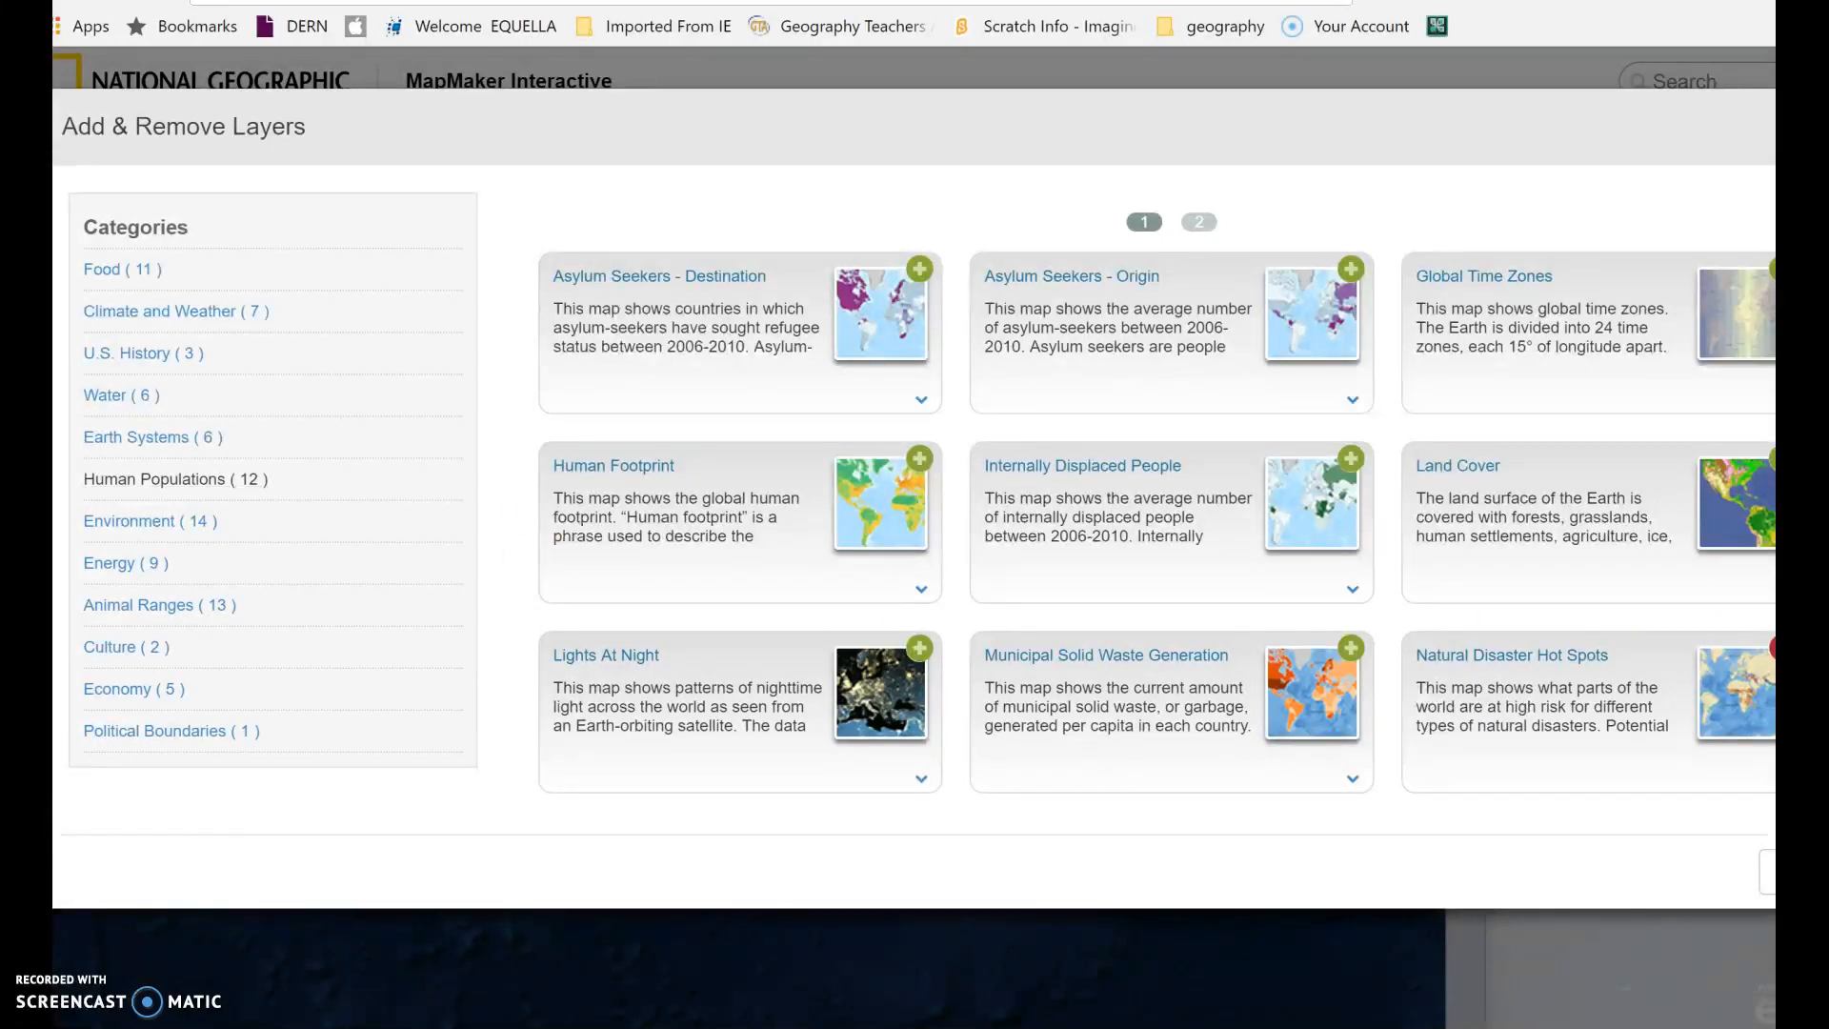
{"action": "key", "text": "Escape"}
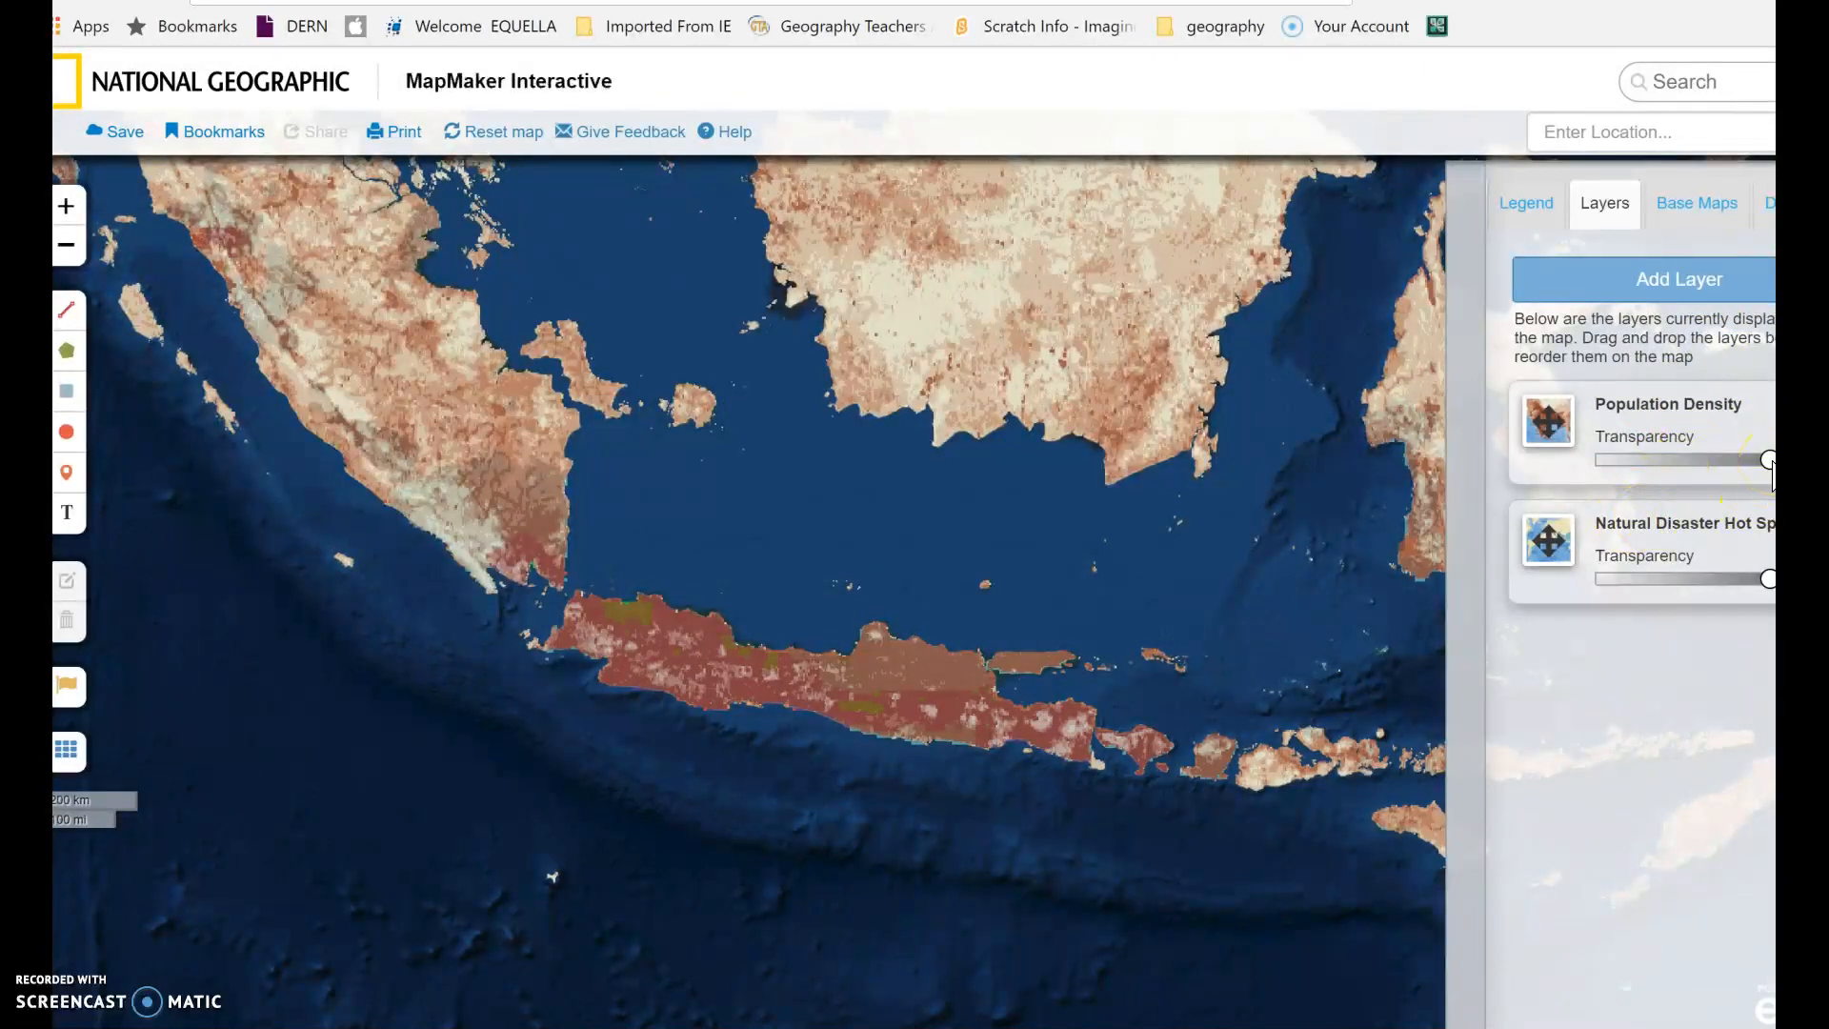
- Fade the Population Density layer and the Natural Disaster Hot Spots layer until both are almost invisible on the map
{"action": "right_click", "coordinate": [1705, 462]}
{"action": "left_click", "coordinate": [1715, 459]}
{"action": "left_click_drag", "start_coordinate": [1715, 459], "coordinate": [1612, 466]}
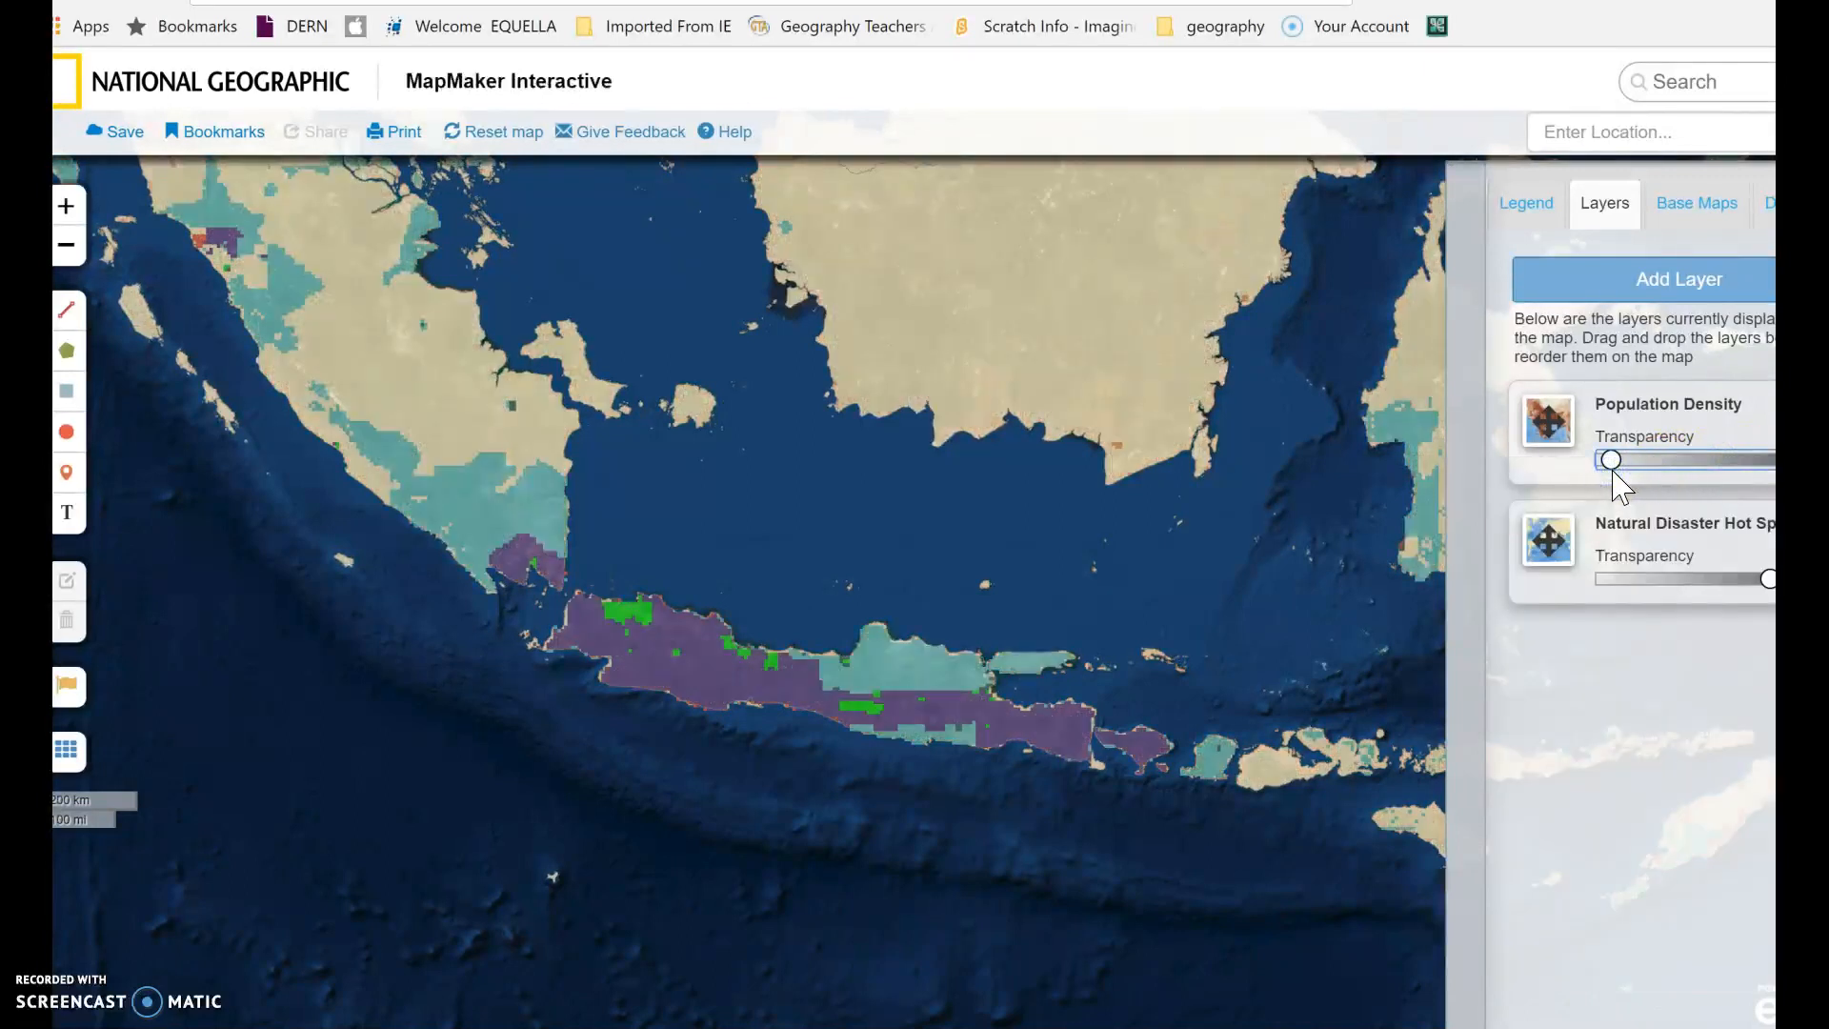
{"action": "left_click", "coordinate": [1768, 579]}
{"action": "left_click_drag", "start_coordinate": [1768, 581], "coordinate": [1581, 592]}
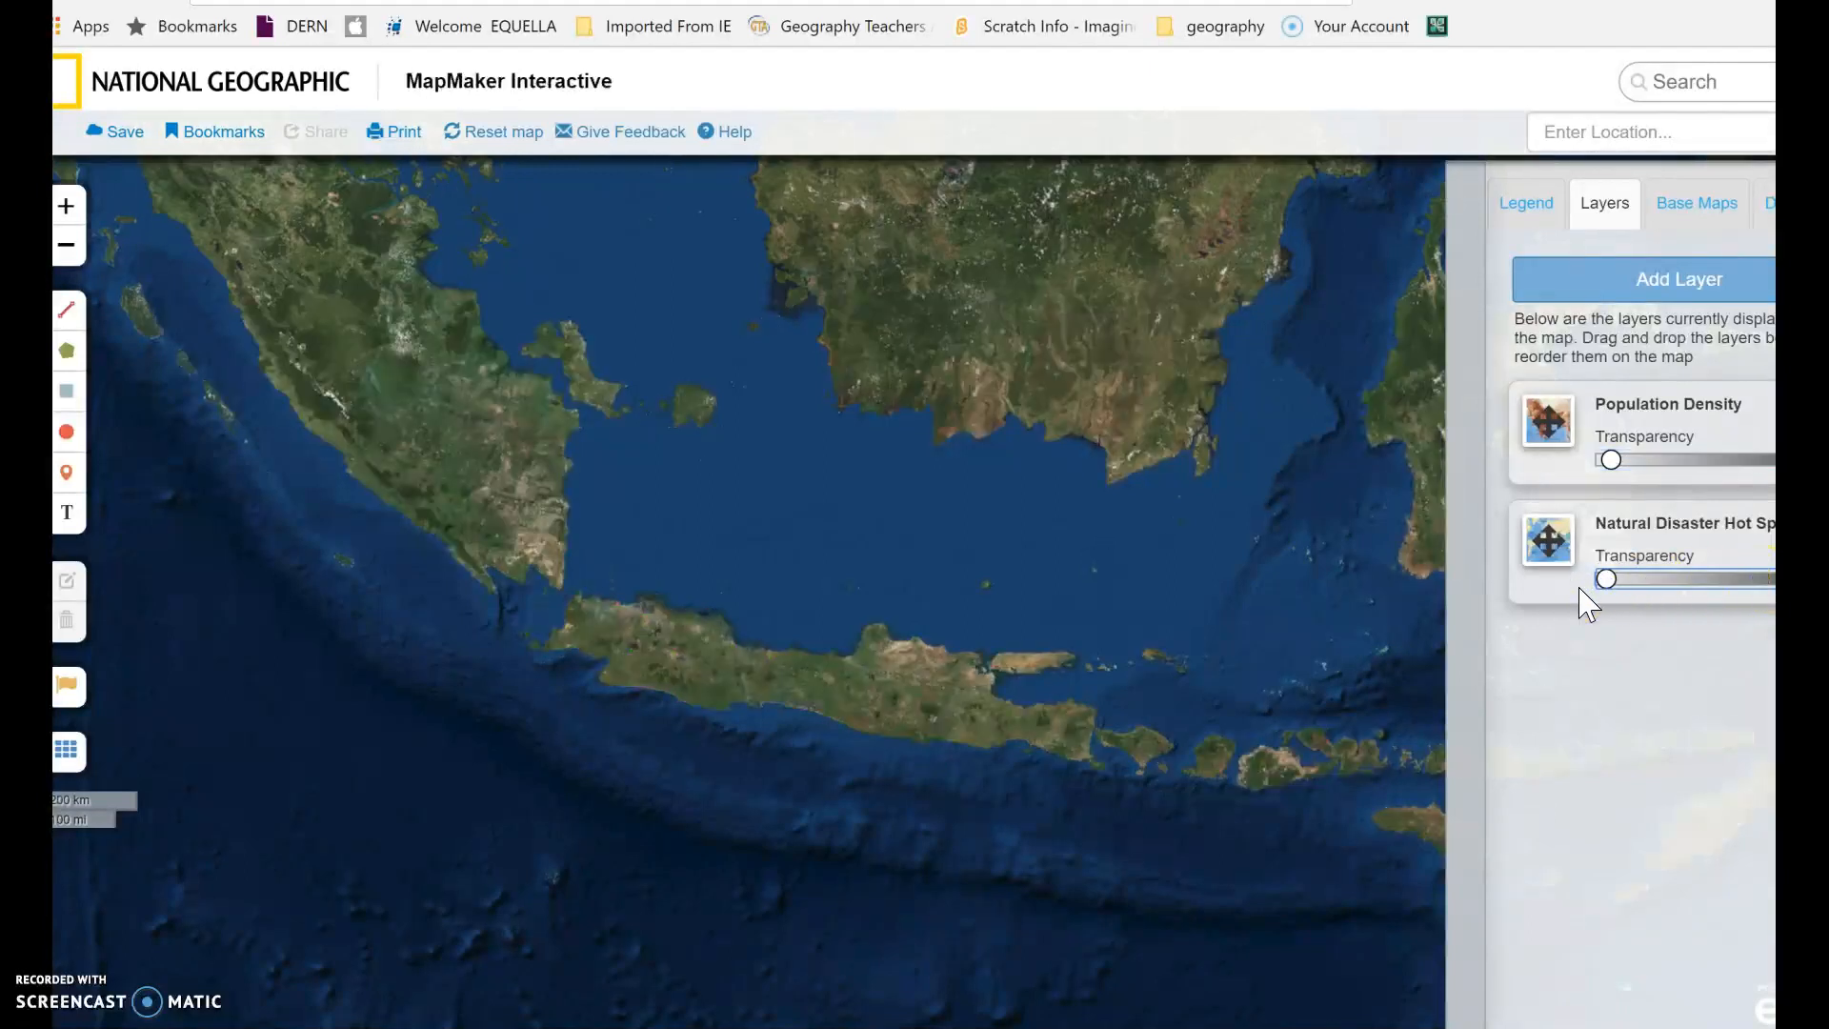
- Strengthen the Population Density layer to slightly see-through and raise the Natural Disaster Hot Spots layer so both overlap on Java
{"action": "left_click", "coordinate": [1633, 459]}
{"action": "left_click_drag", "start_coordinate": [1634, 459], "coordinate": [1771, 461]}
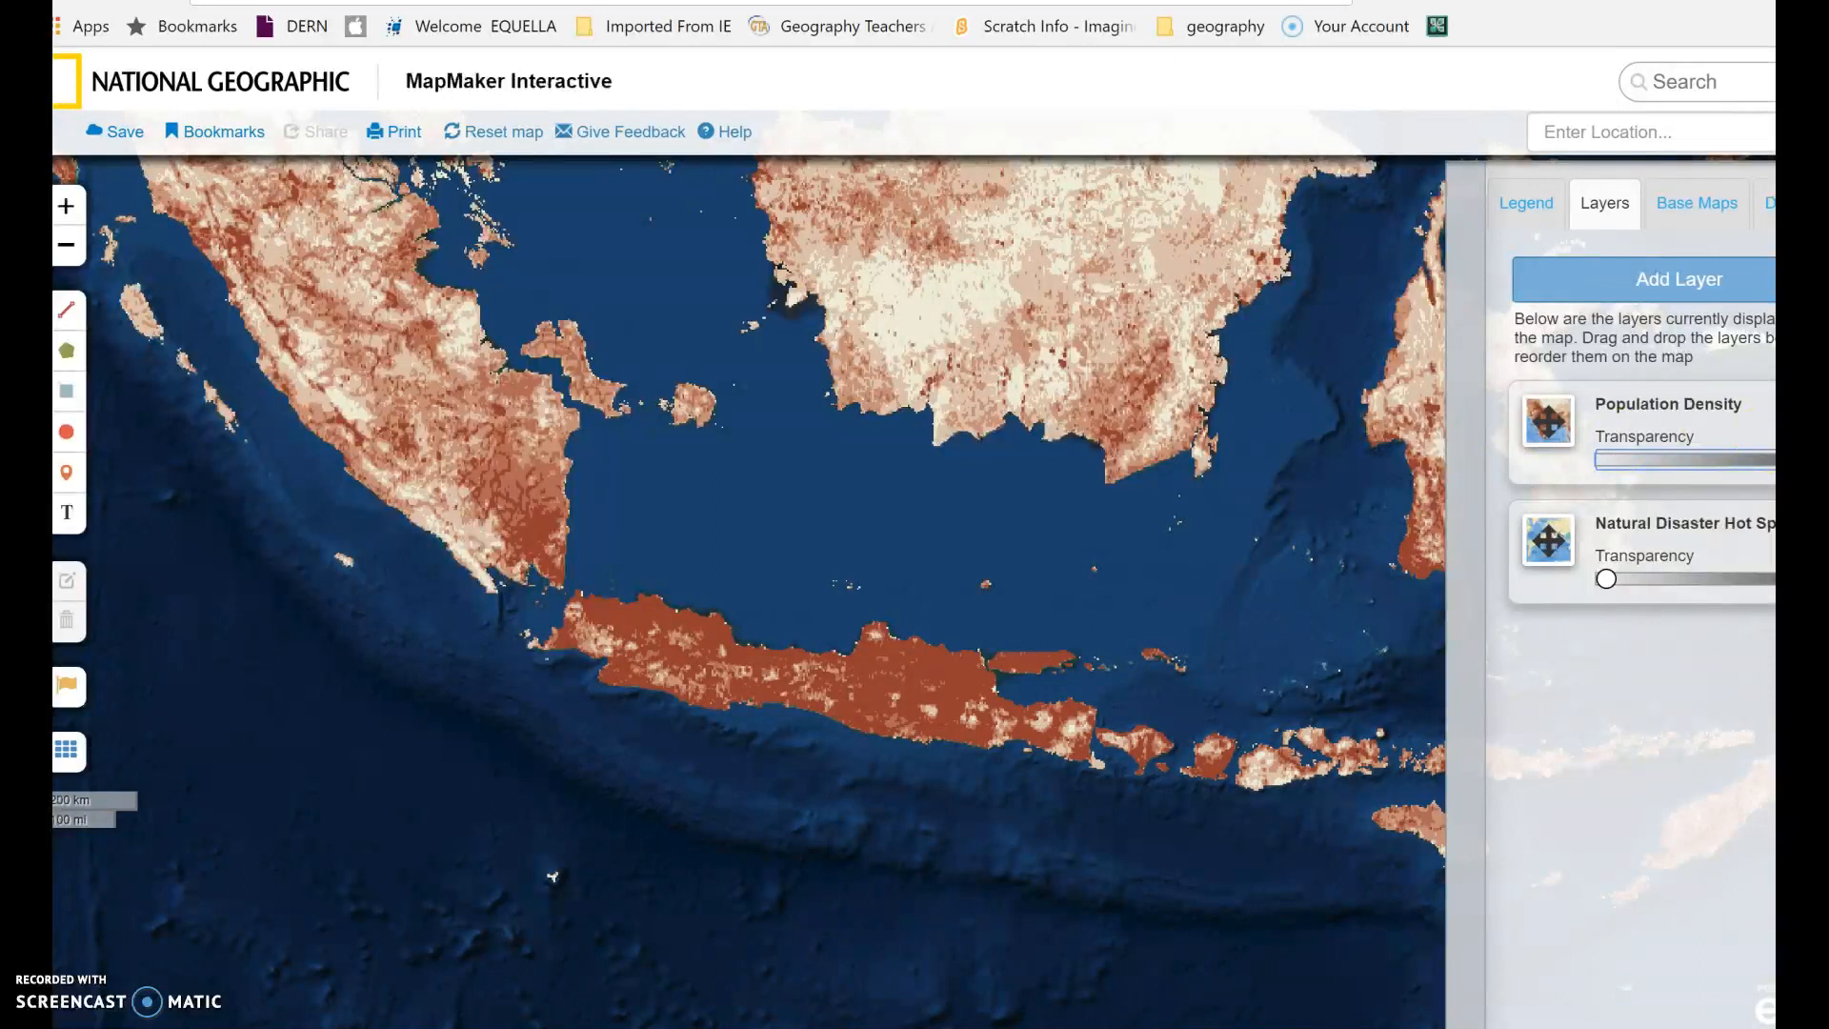
{"action": "left_click_drag", "start_coordinate": [1772, 460], "coordinate": [1758, 460]}
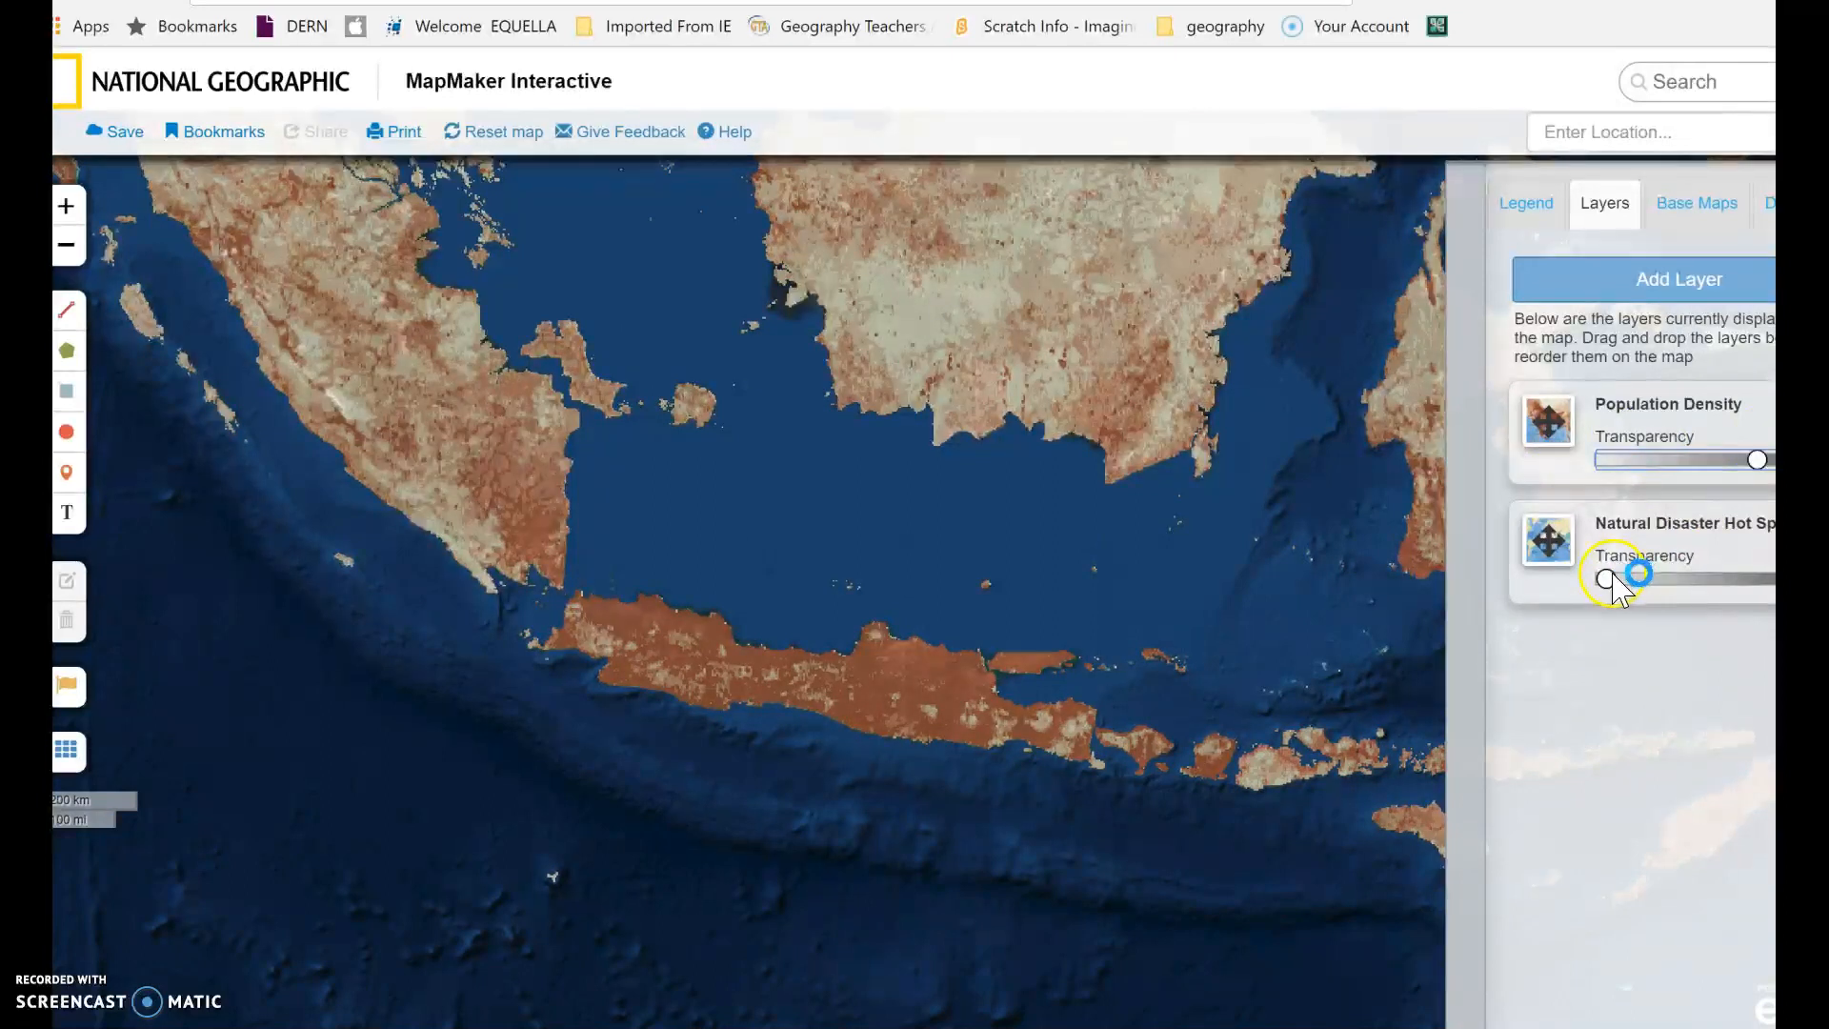
{"action": "left_click_drag", "start_coordinate": [1608, 579], "coordinate": [1772, 579]}
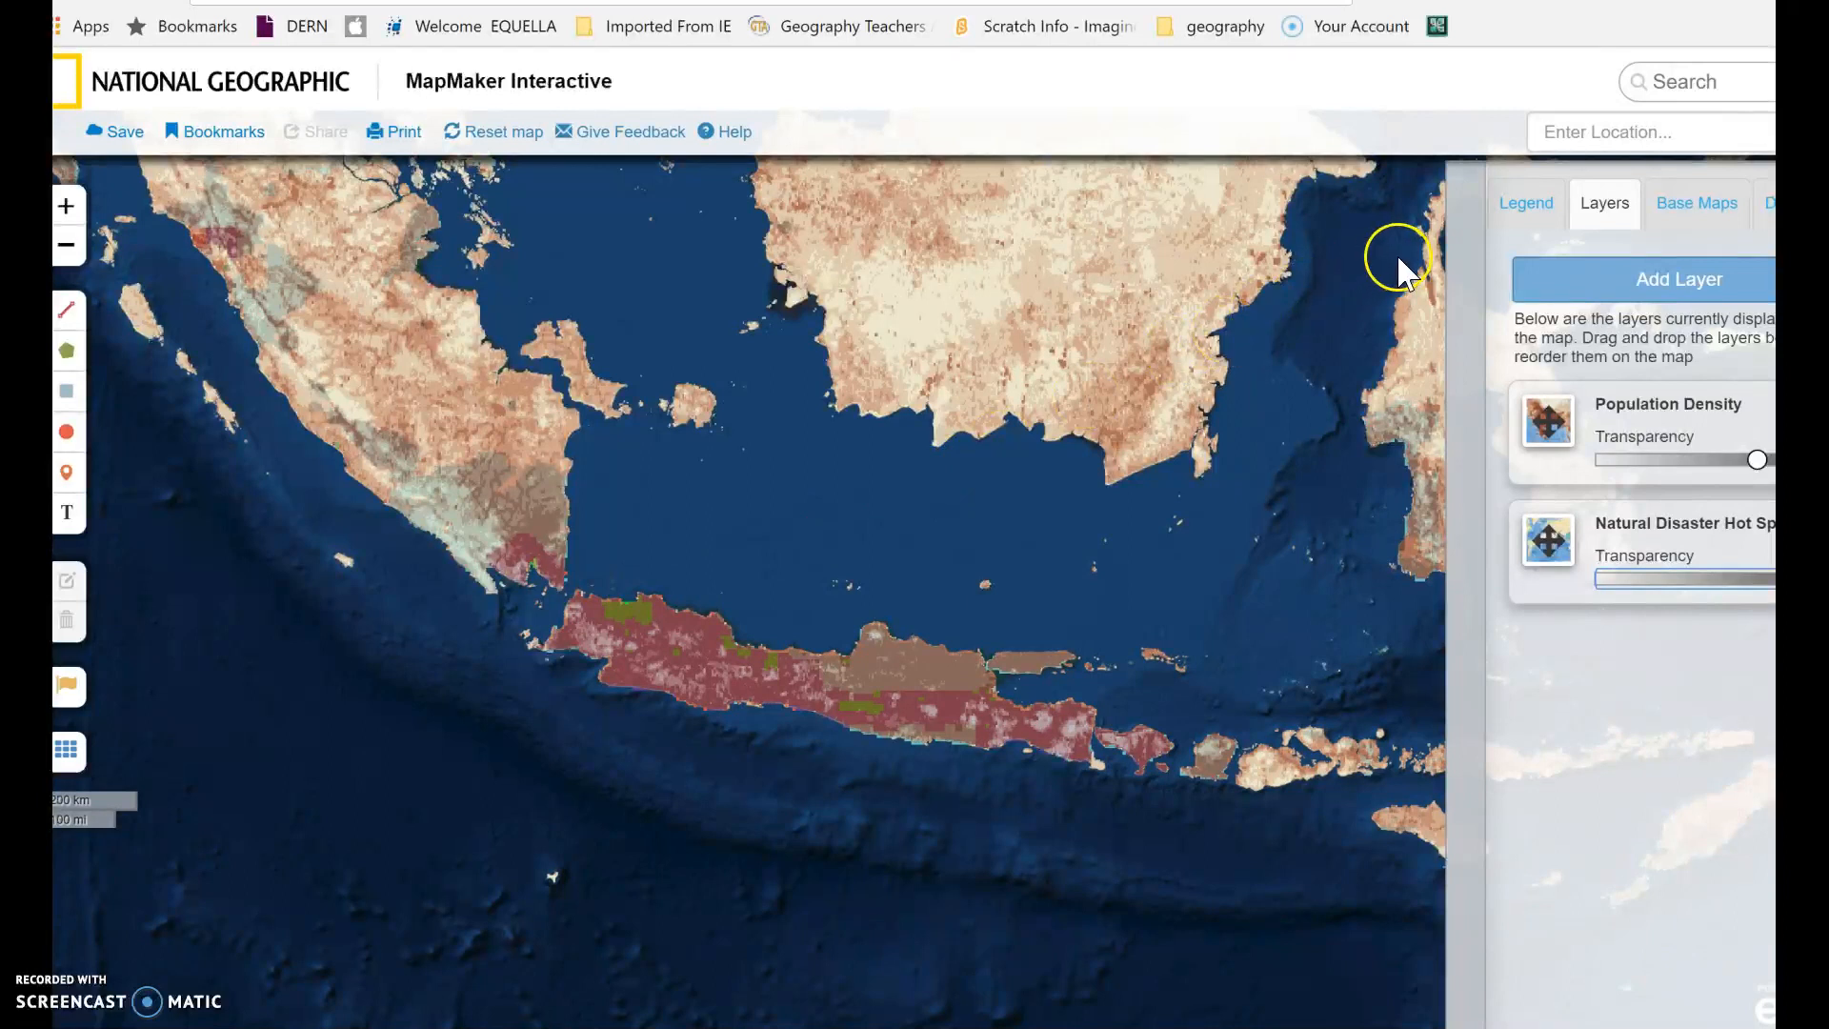
- Examine the legend's colour categories for Natural Disaster Hot Spots and Population Density
{"action": "left_click", "coordinate": [1524, 204]}
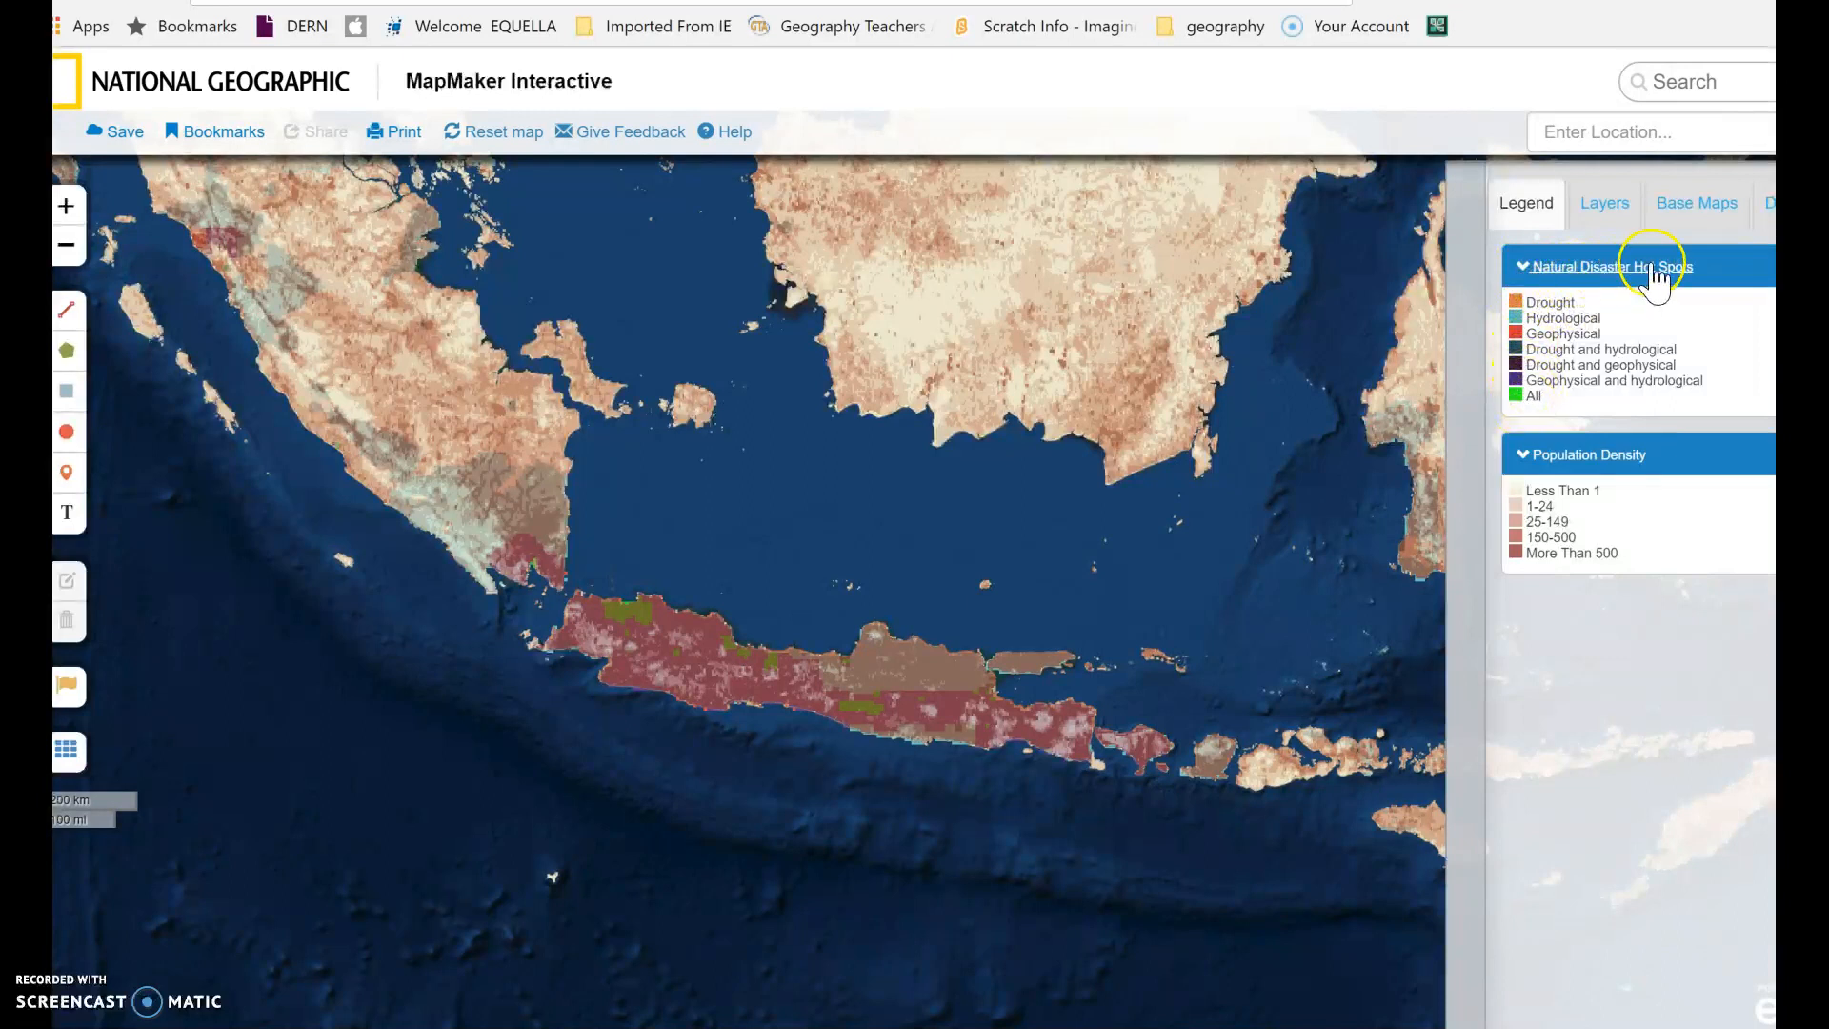
{"action": "left_click", "coordinate": [1560, 362]}
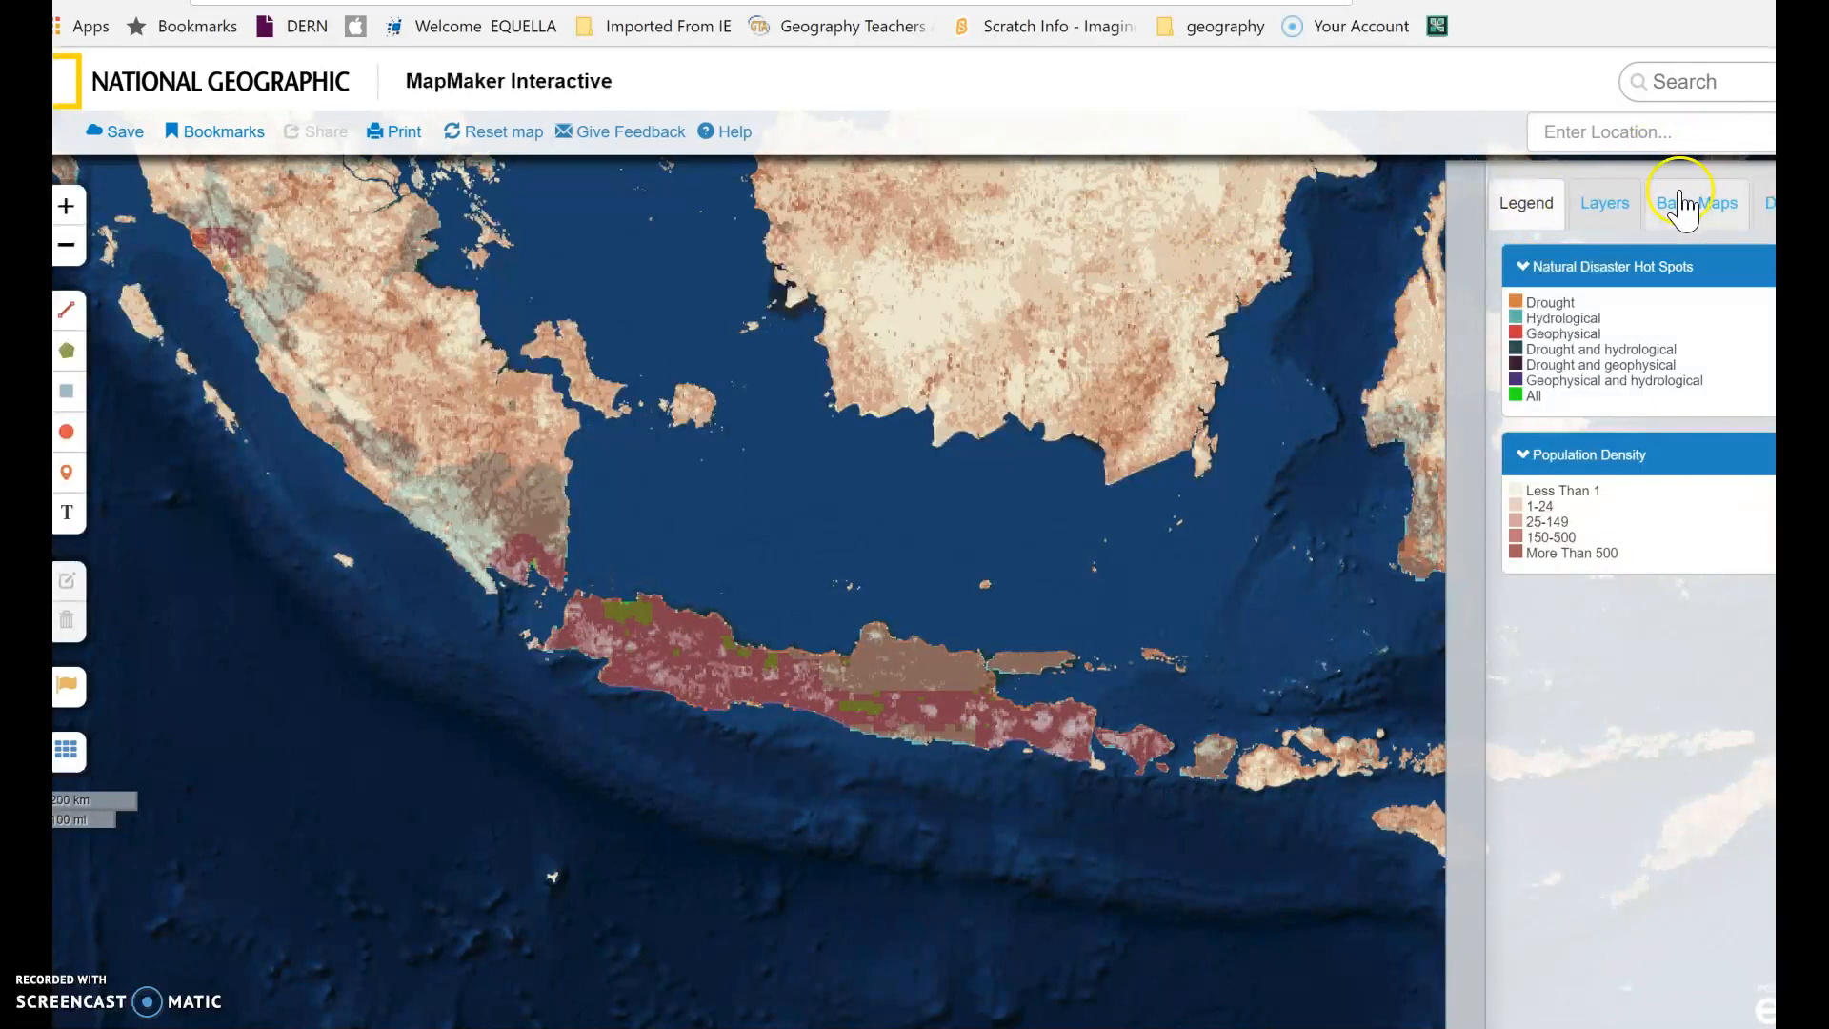
- Browse the layer library for further layers, going through the Human Populations and the Climate and Weather categories
{"action": "left_click", "coordinate": [1613, 206]}
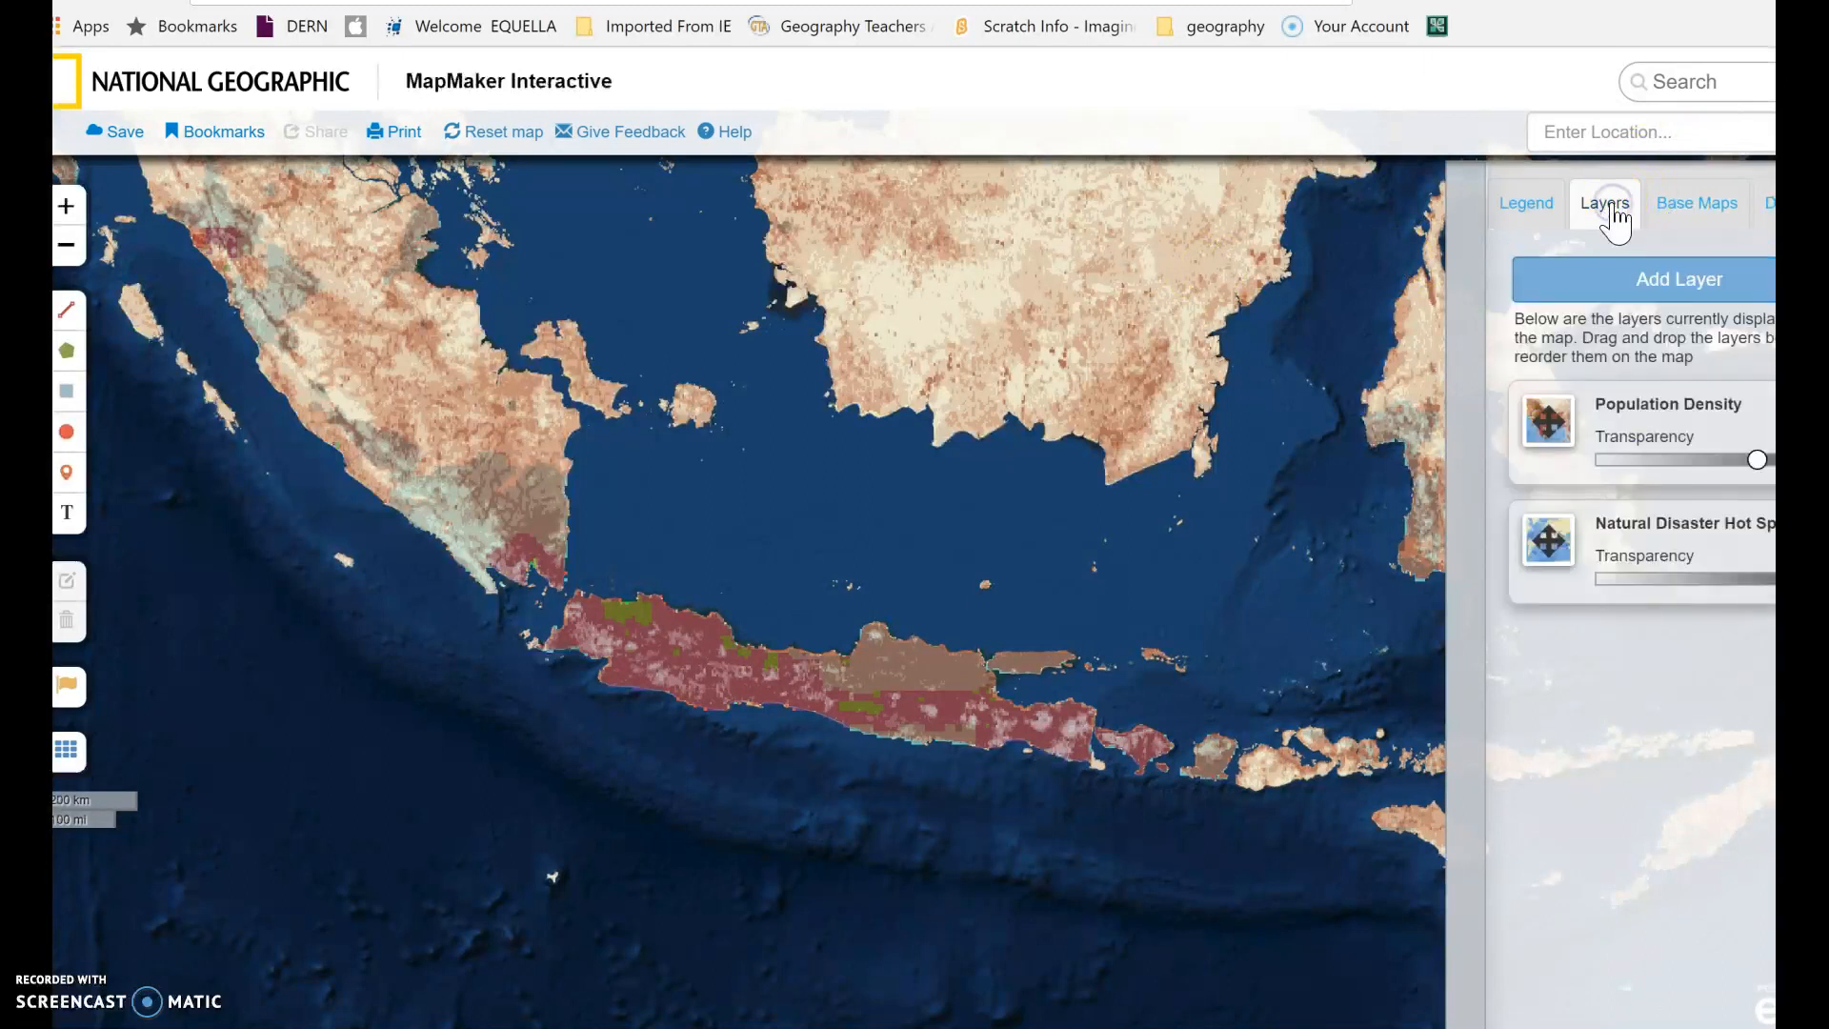
{"action": "left_click", "coordinate": [1616, 282]}
{"action": "left_click", "coordinate": [169, 571]}
{"action": "left_click", "coordinate": [153, 481]}
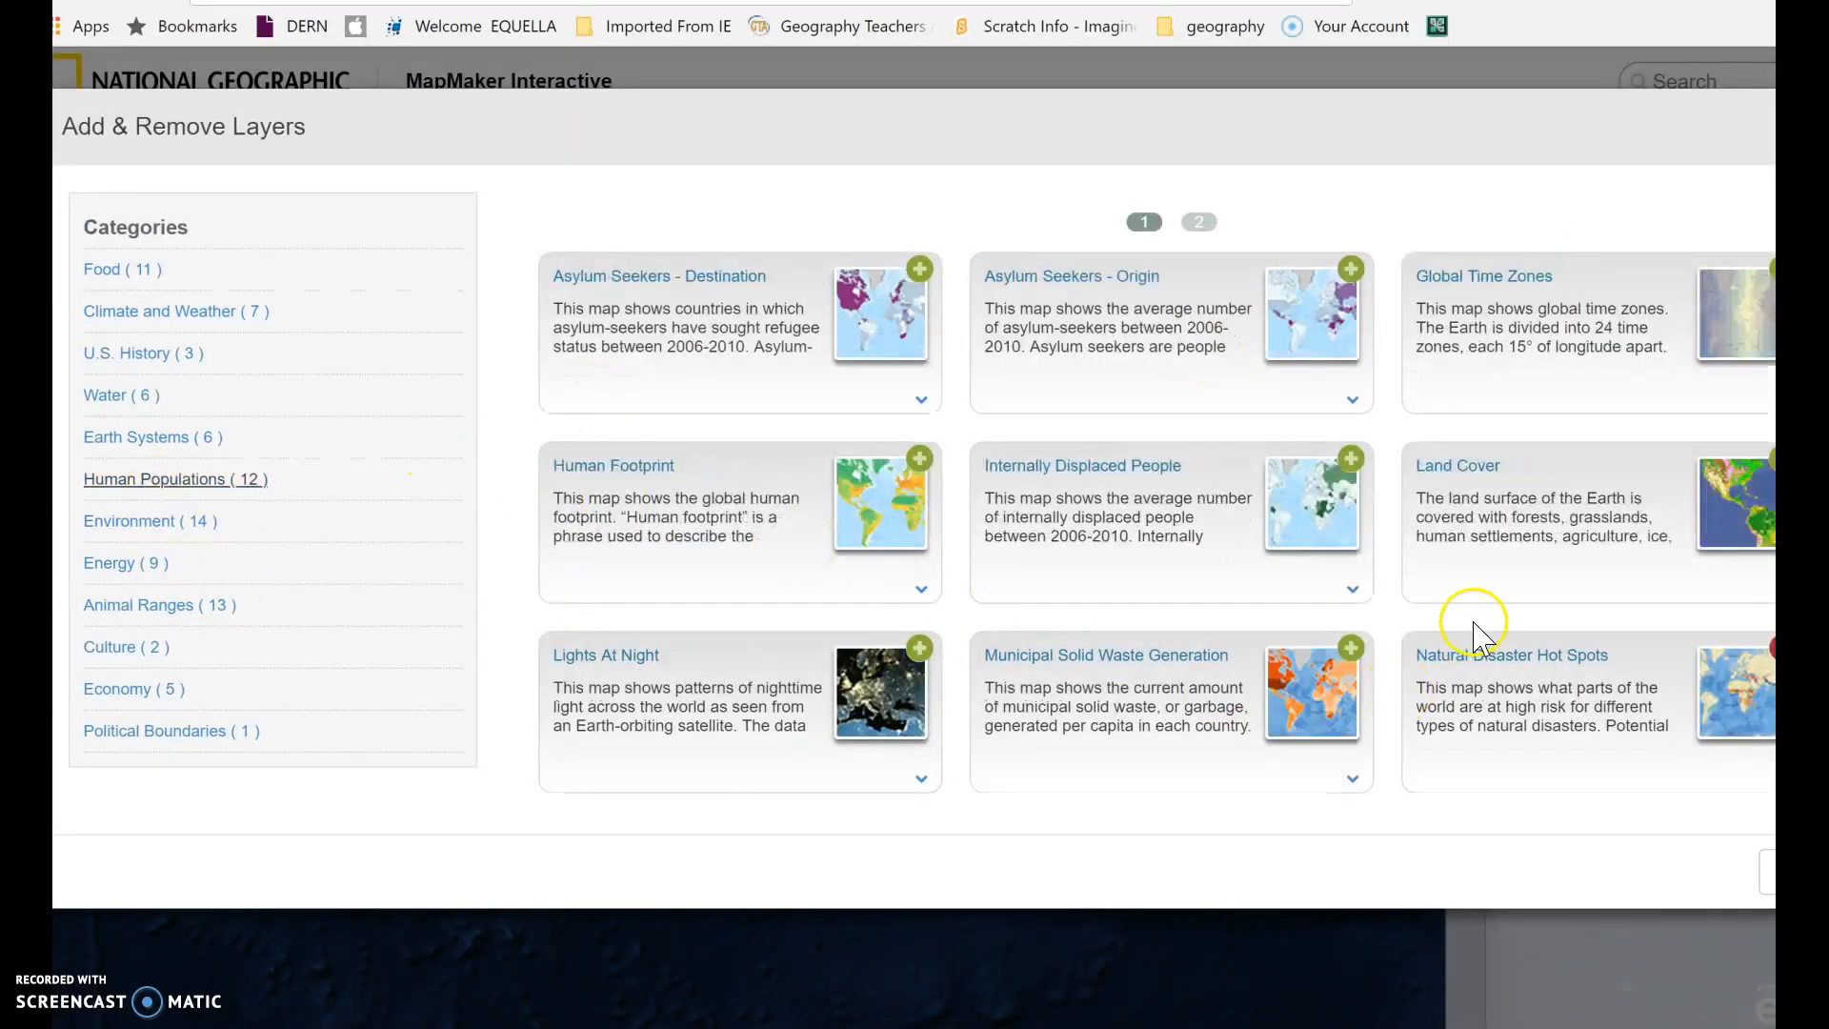
{"action": "left_click", "coordinate": [1496, 469]}
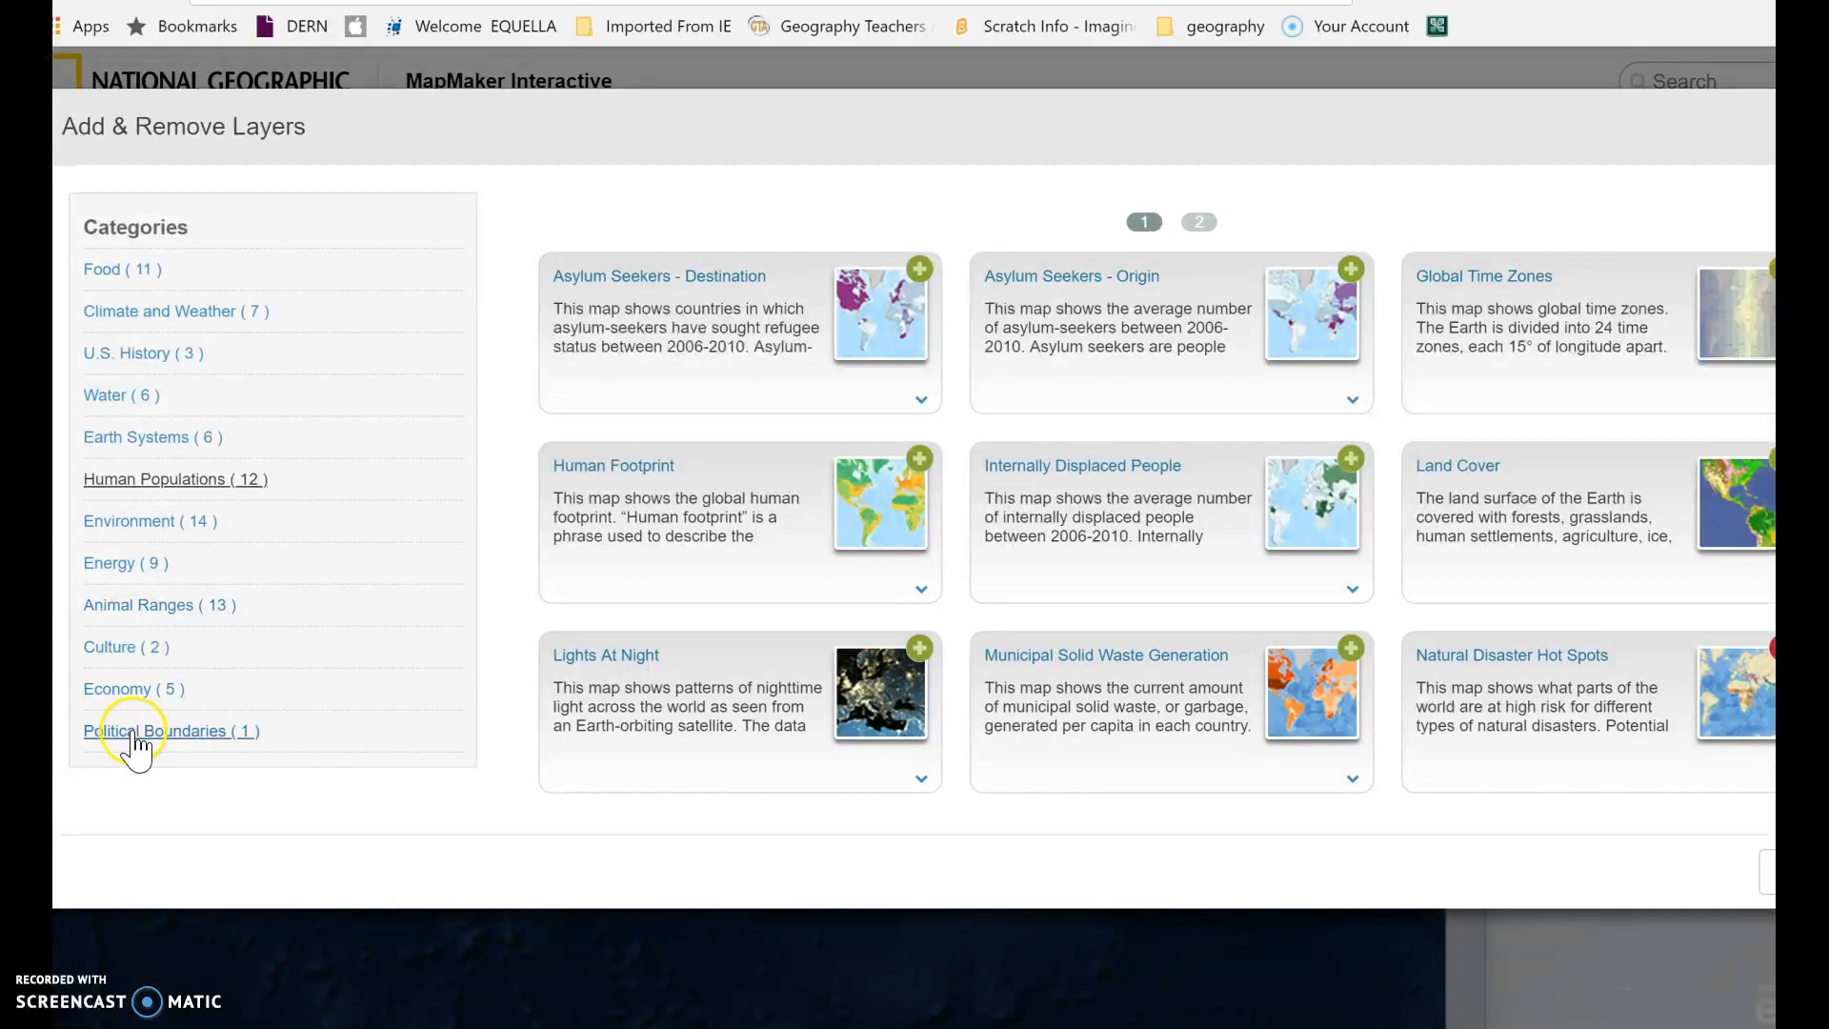
{"action": "left_click", "coordinate": [146, 315]}
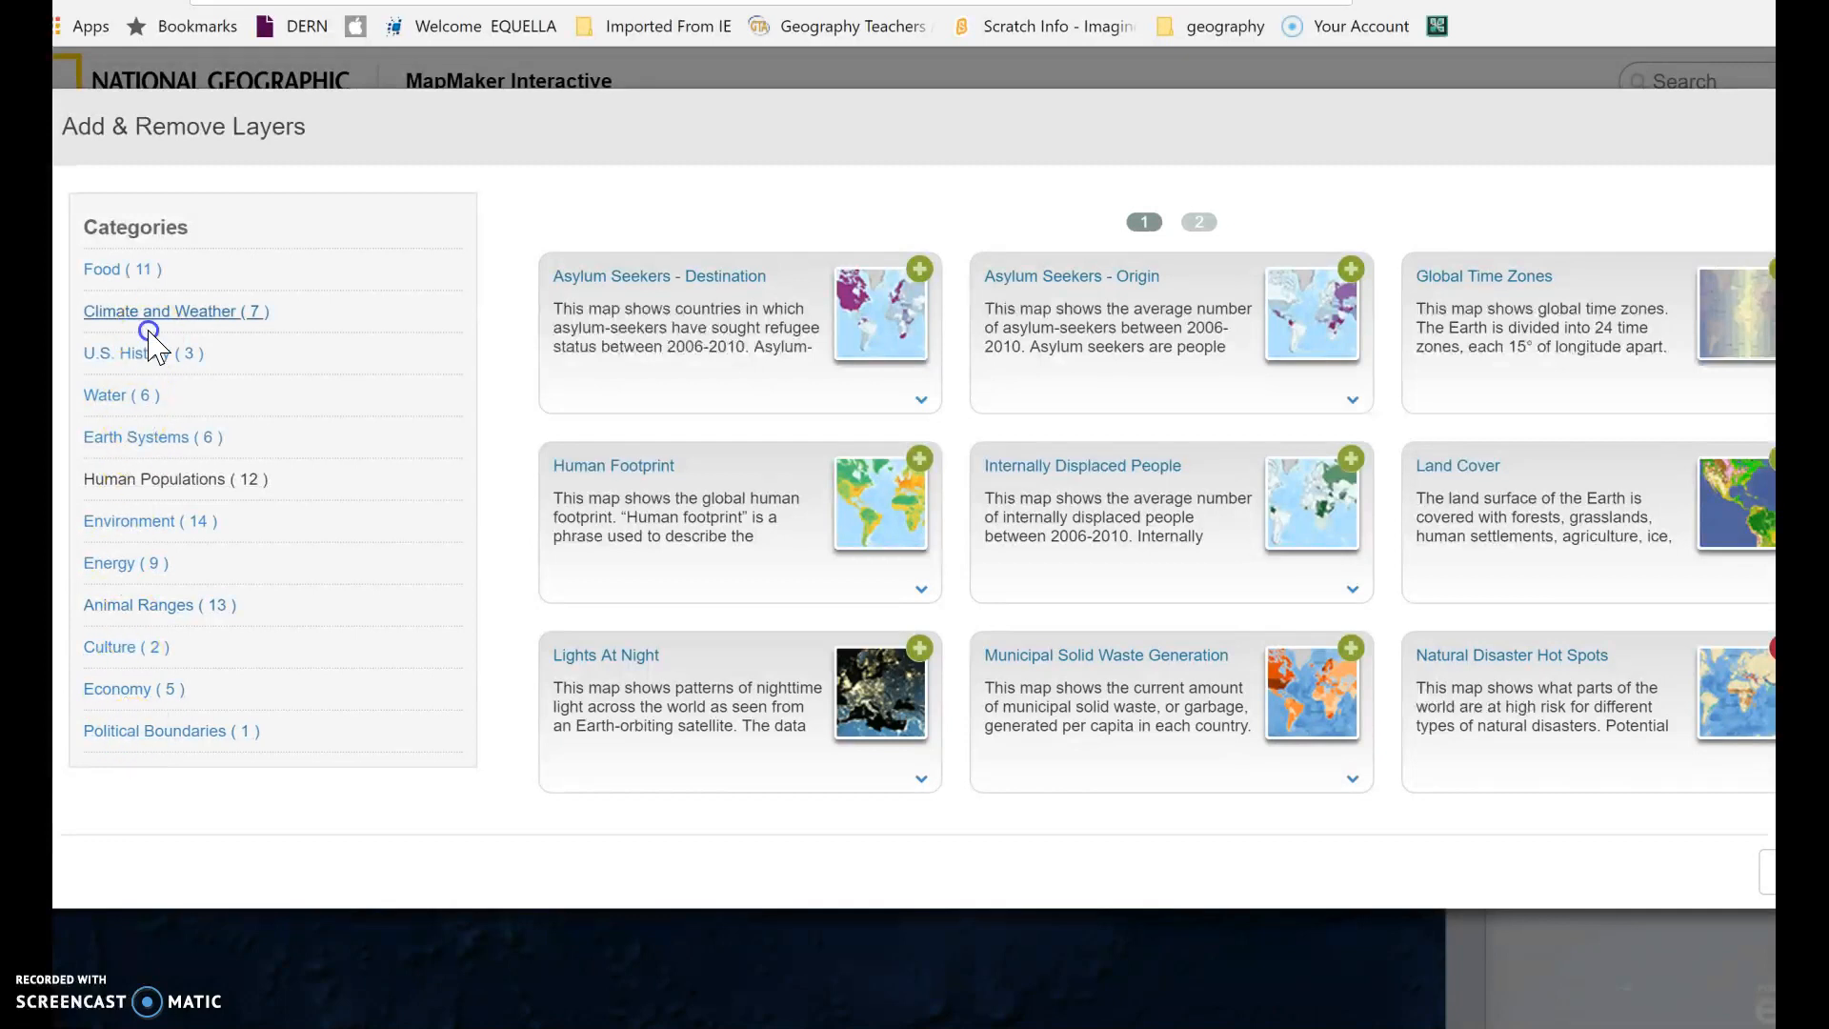